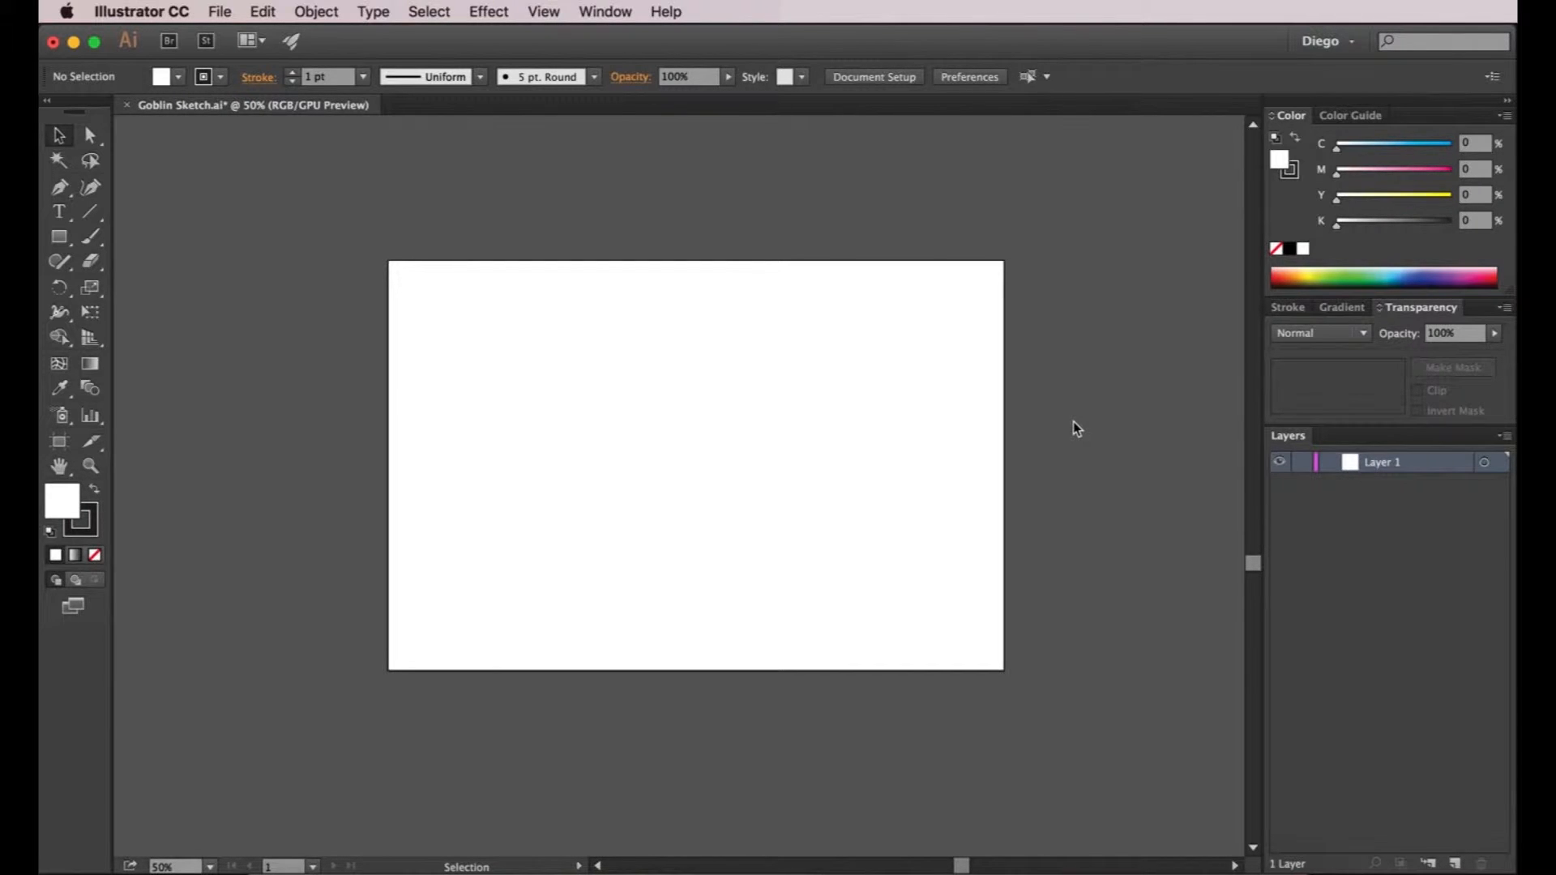
# Place the image sketch-goblin.jpg as a linked file so that it covers the artboard
pyautogui.click(221, 12)
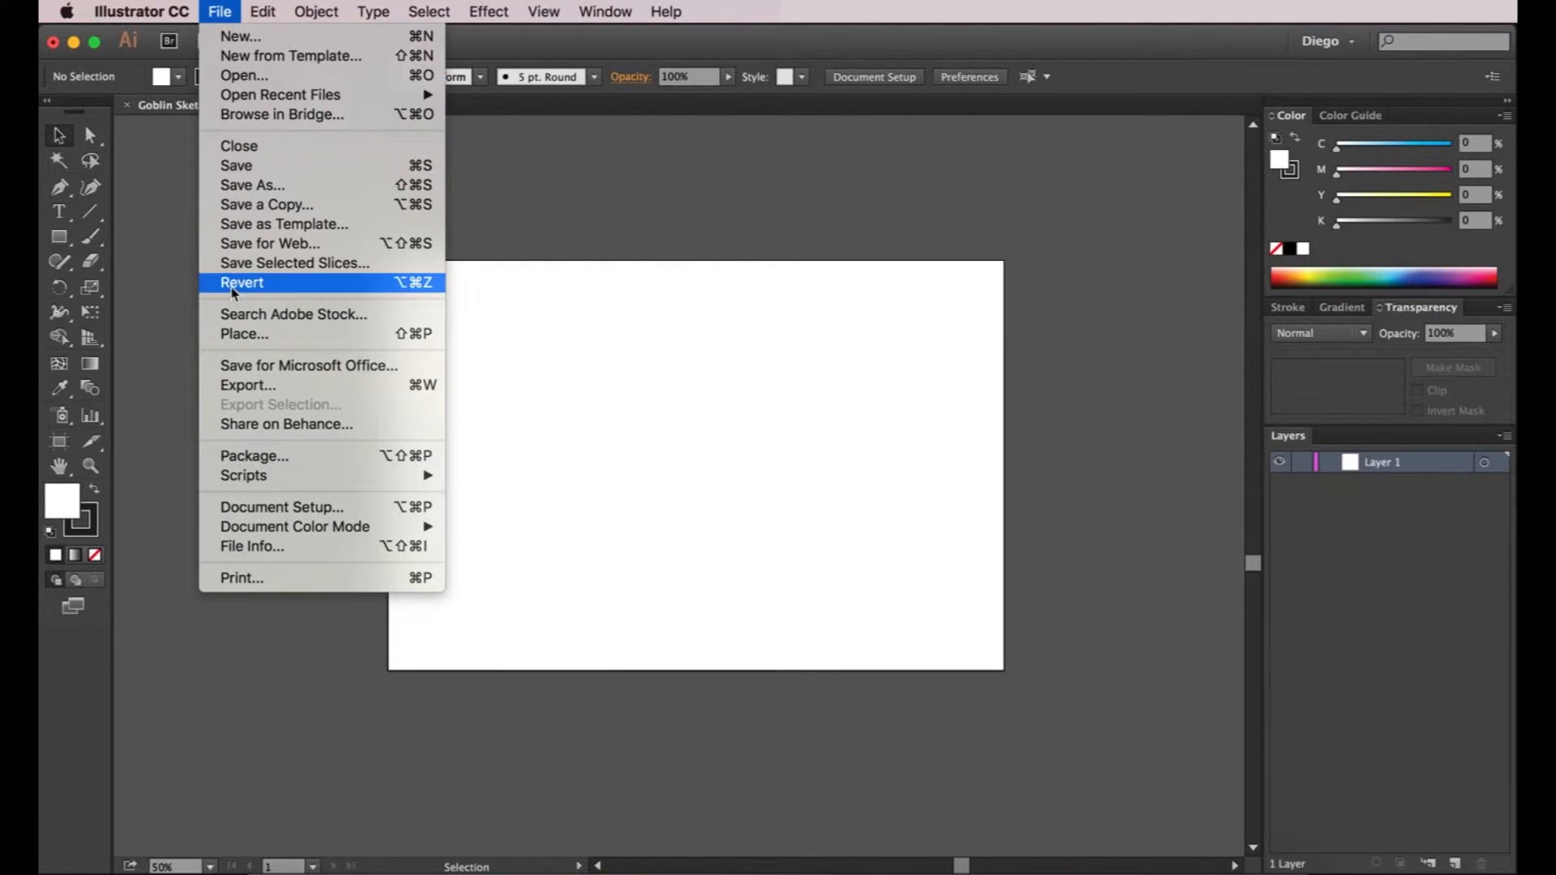
pyautogui.click(231, 342)
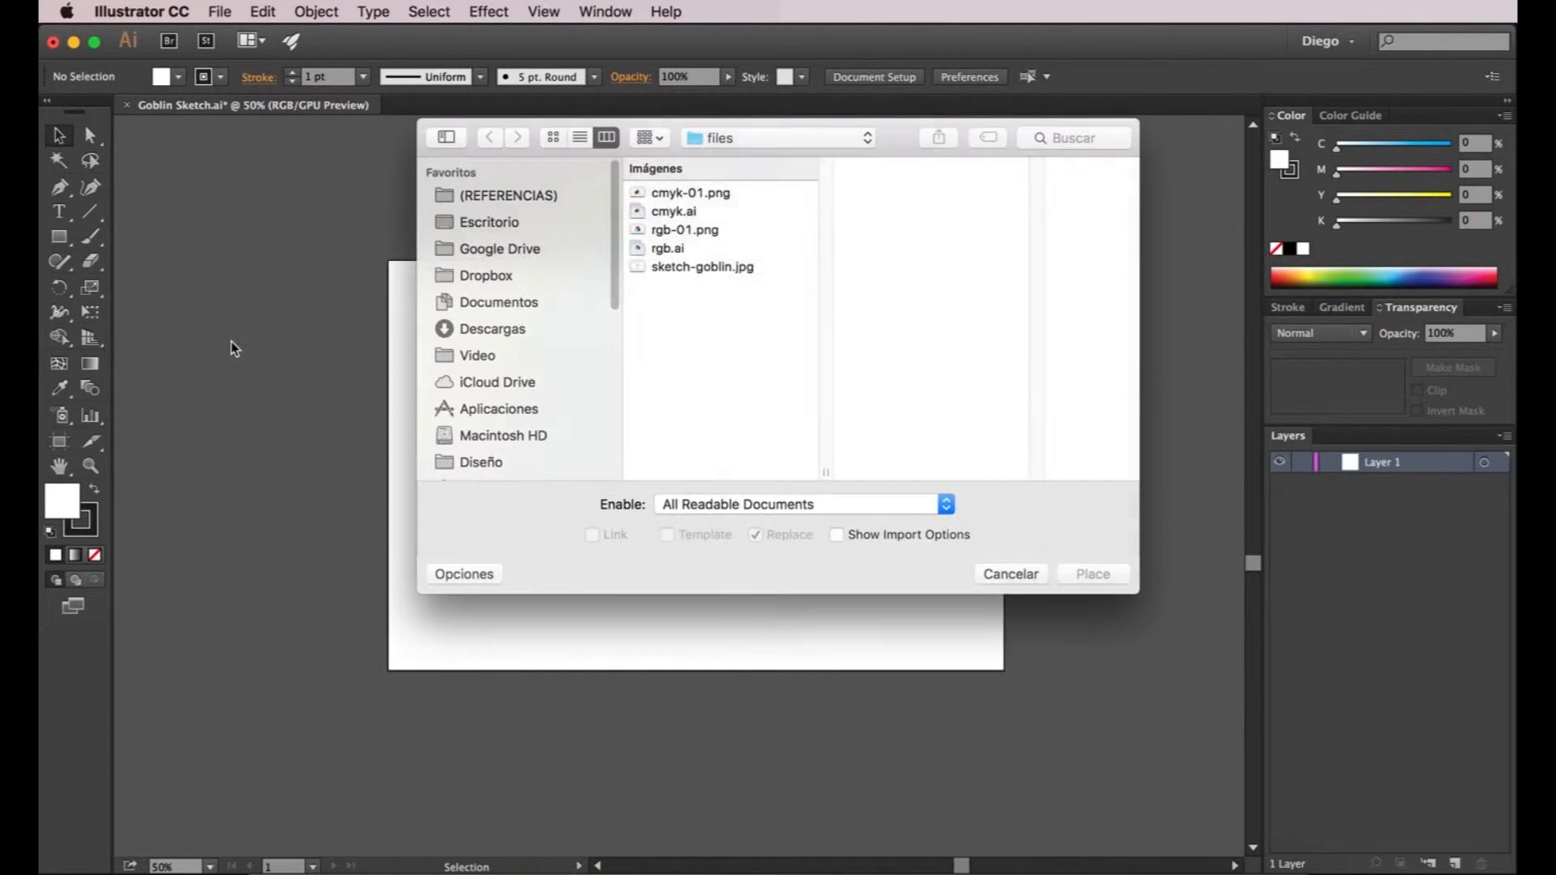
pyautogui.click(701, 268)
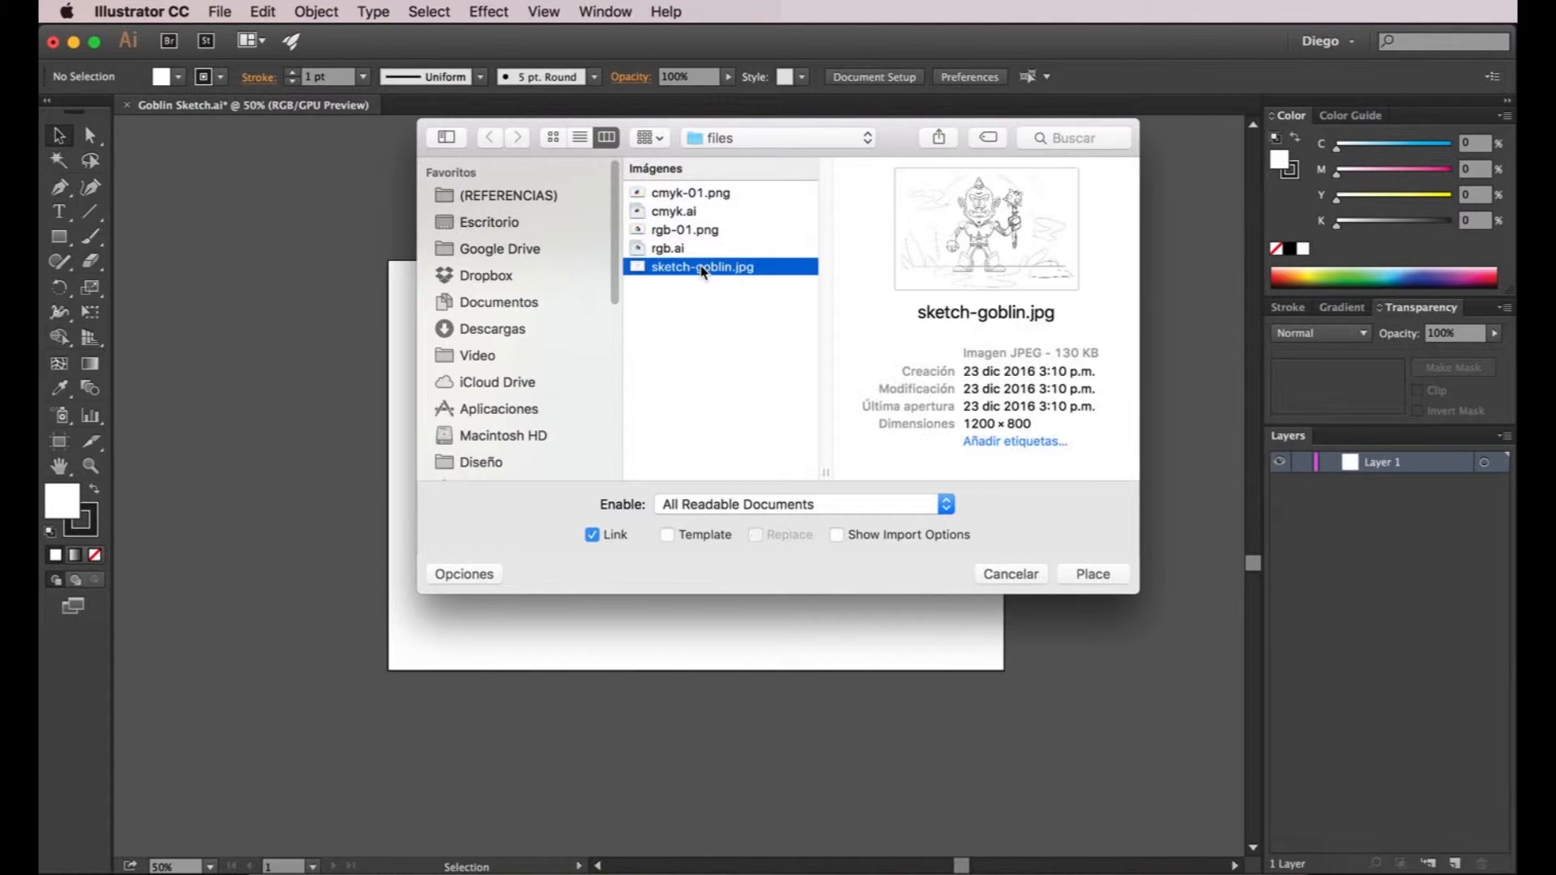
pyautogui.click(1086, 575)
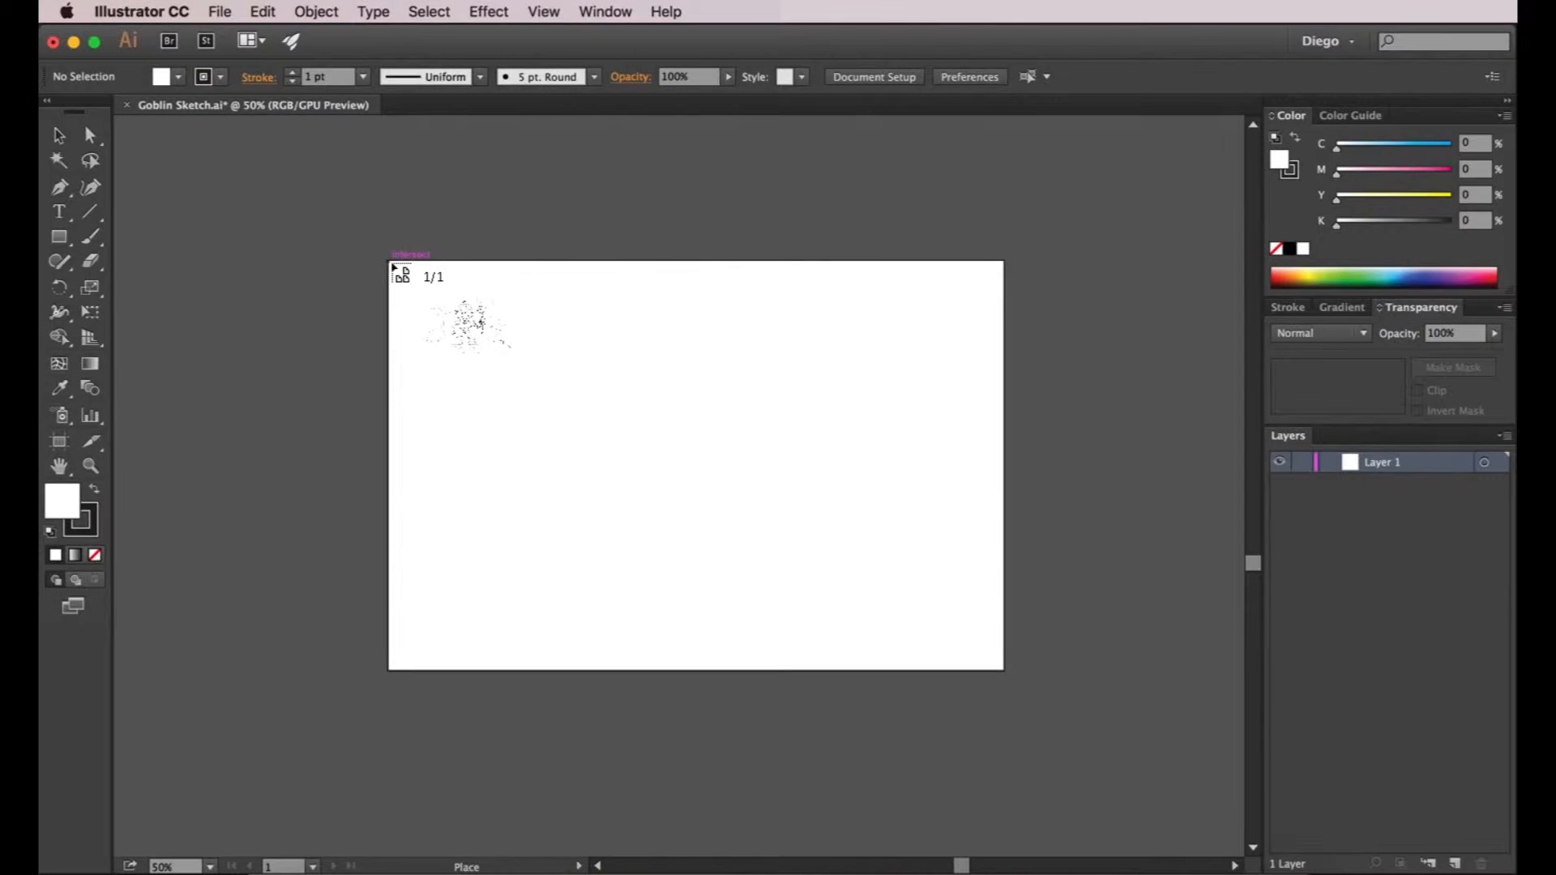
pyautogui.click(392, 264)
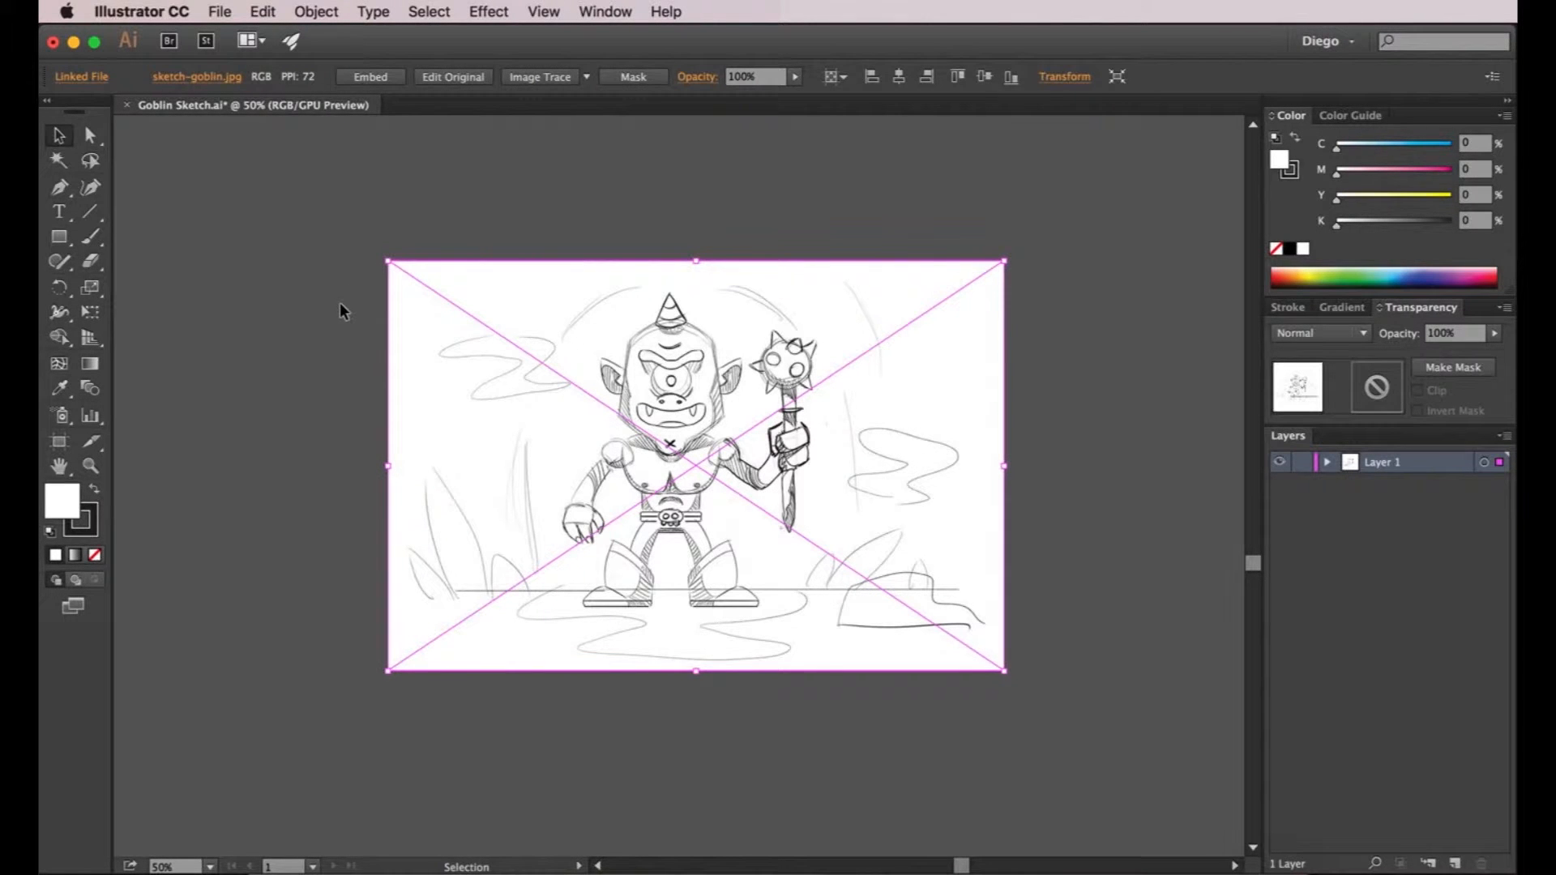
# Rename the placed image's layer as sketch and turn it into a template layer
pyautogui.doubleClick(1382, 462)
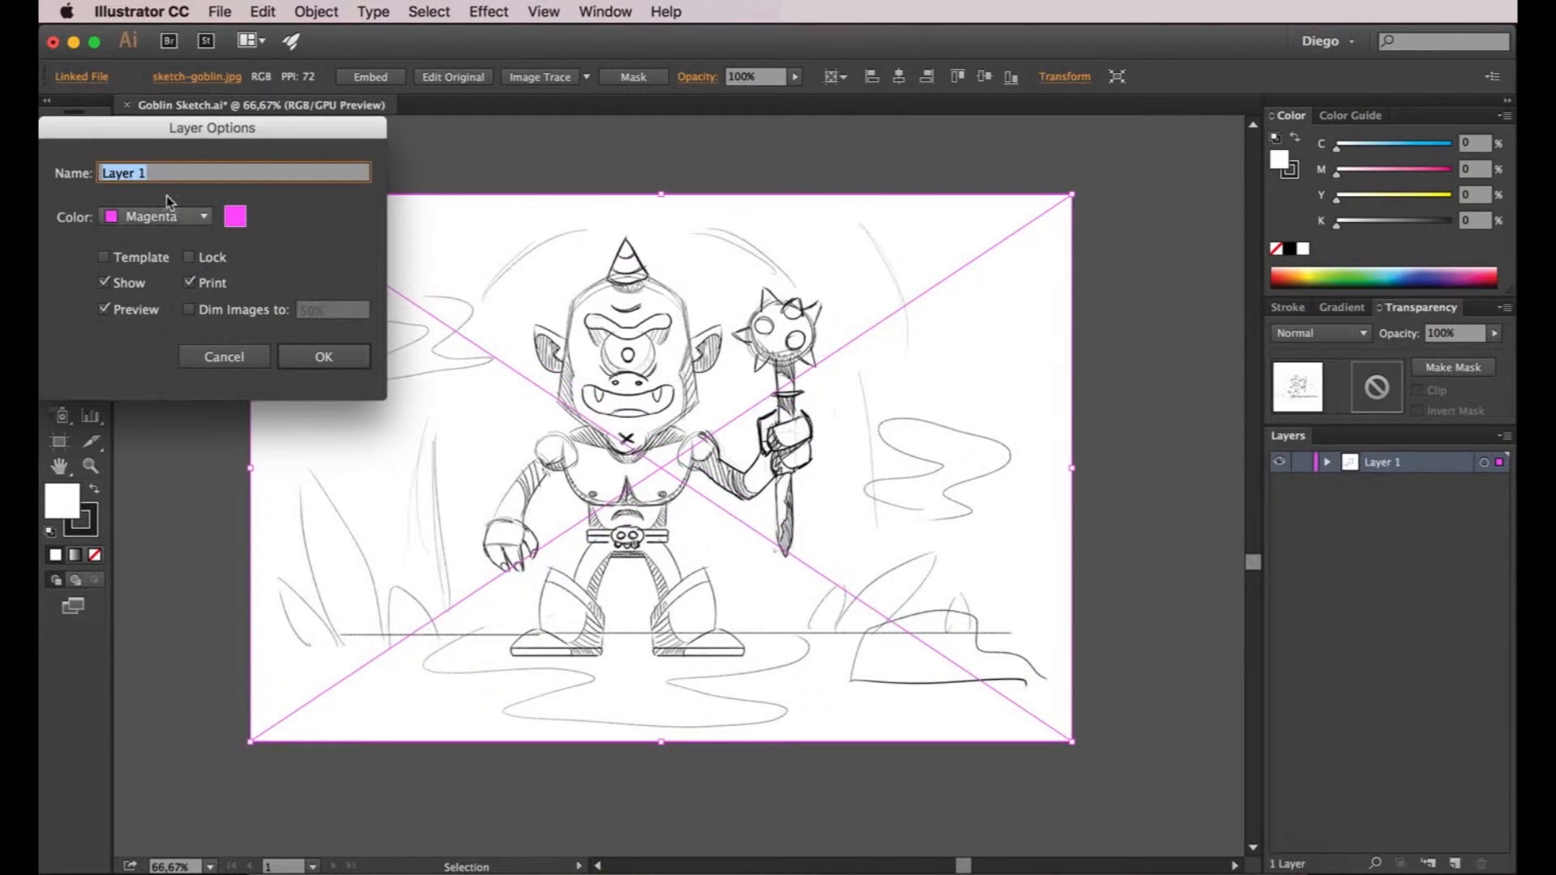
pyautogui.moveTo(194, 129); pyautogui.dragTo(737, 276)
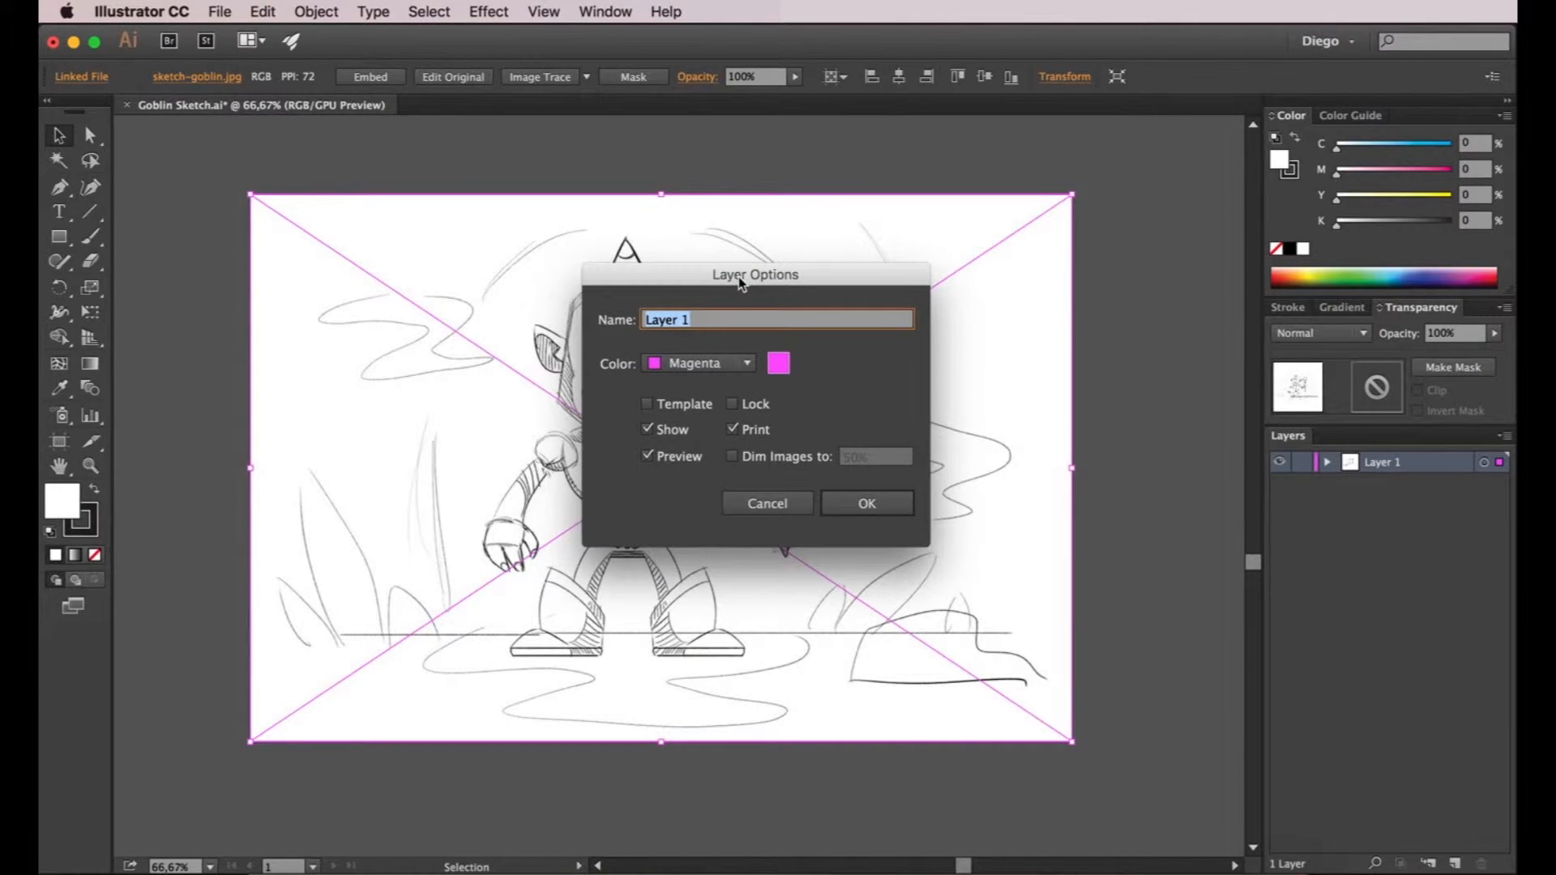
pyautogui.write('sketch')
pyautogui.click(679, 405)
pyautogui.click(884, 505)
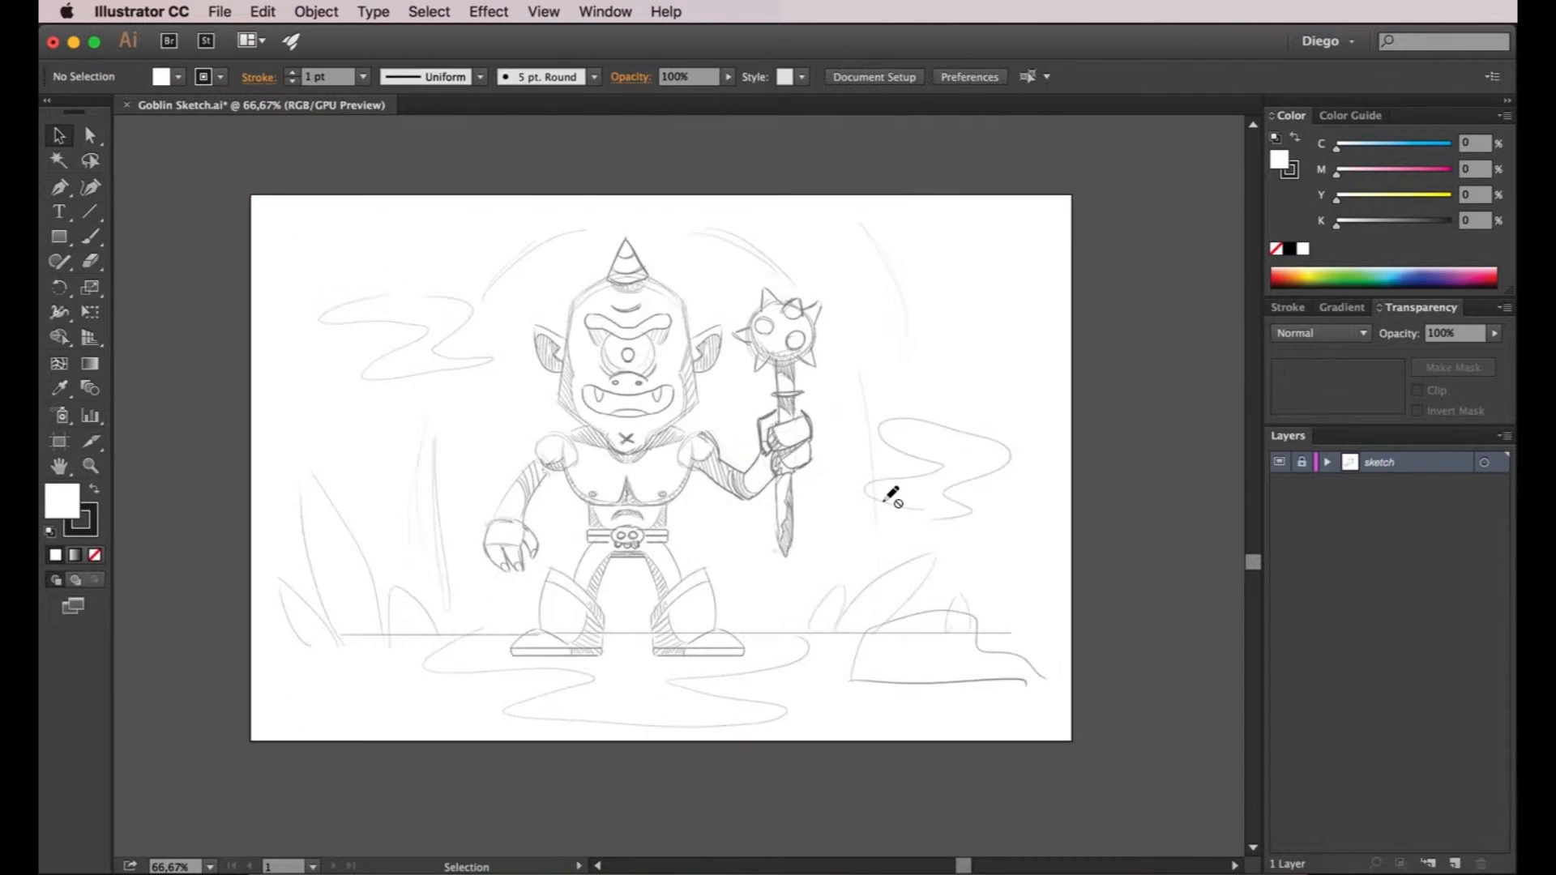
# Create a new layer above the sketch layer and name it goblin
pyautogui.click(1454, 864)
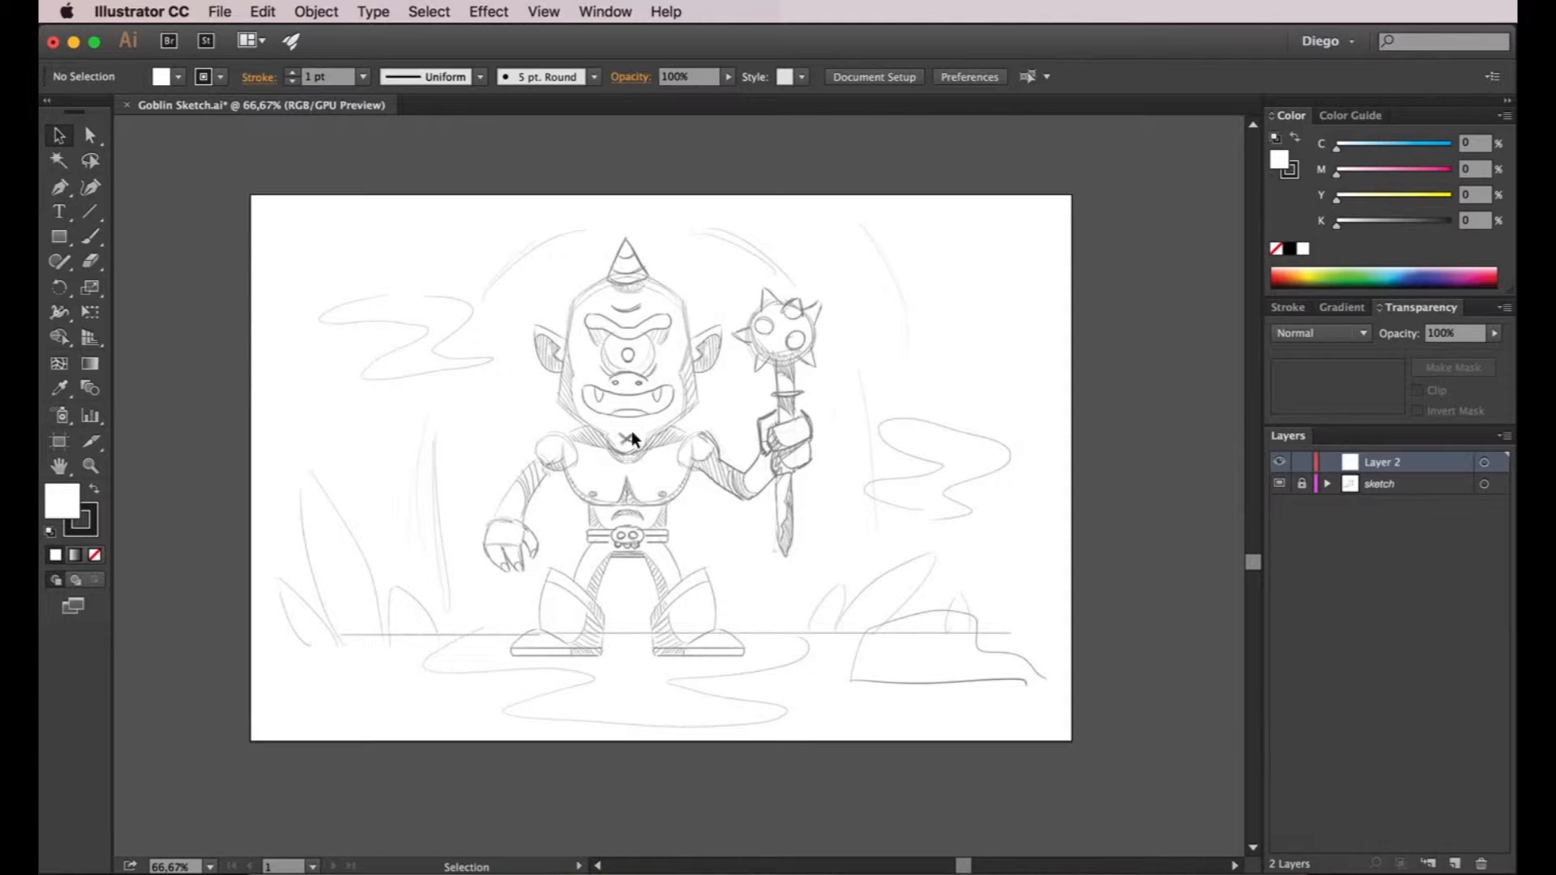
pyautogui.press('m')
pyautogui.doubleClick(1391, 464)
pyautogui.write('goblin')
pyautogui.press('Return')
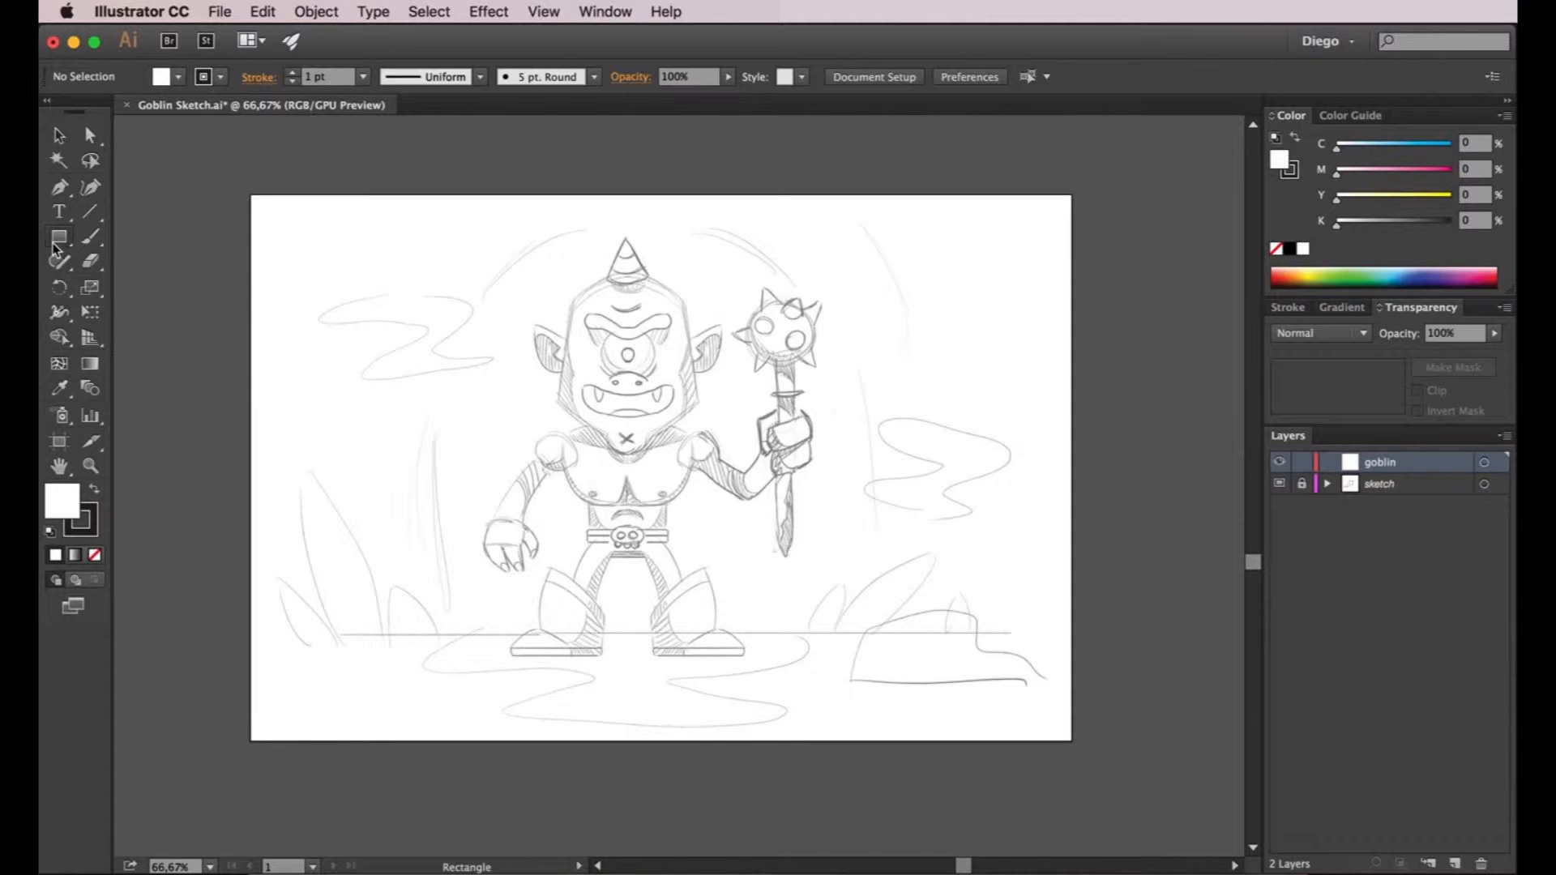
# Trace the goblin's head over the sketch with the Ellipse tool, joining the mirrored halves of the outline and drawing the eye
pyautogui.moveTo(54, 235); pyautogui.dragTo(141, 281)
pyautogui.scroll(3, 637, 315)
pyautogui.moveTo(450, 224)
pyautogui.mouseDown()
pyautogui.moveTo(640, 411)
pyautogui.moveTo(775, 514)
pyautogui.mouseUp()
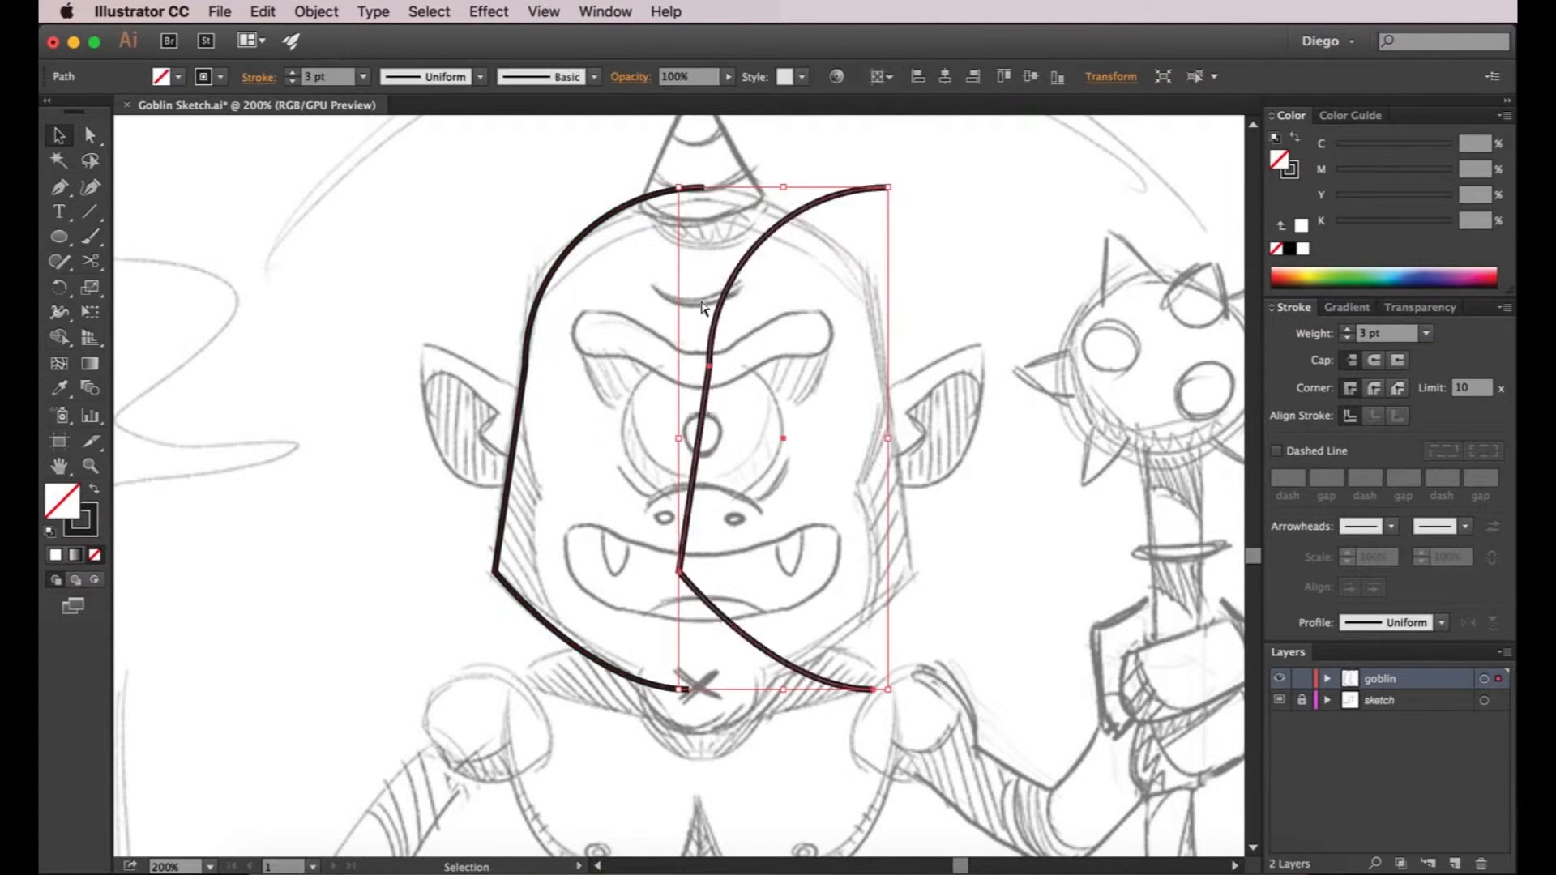
pyautogui.press('super+alt+j')
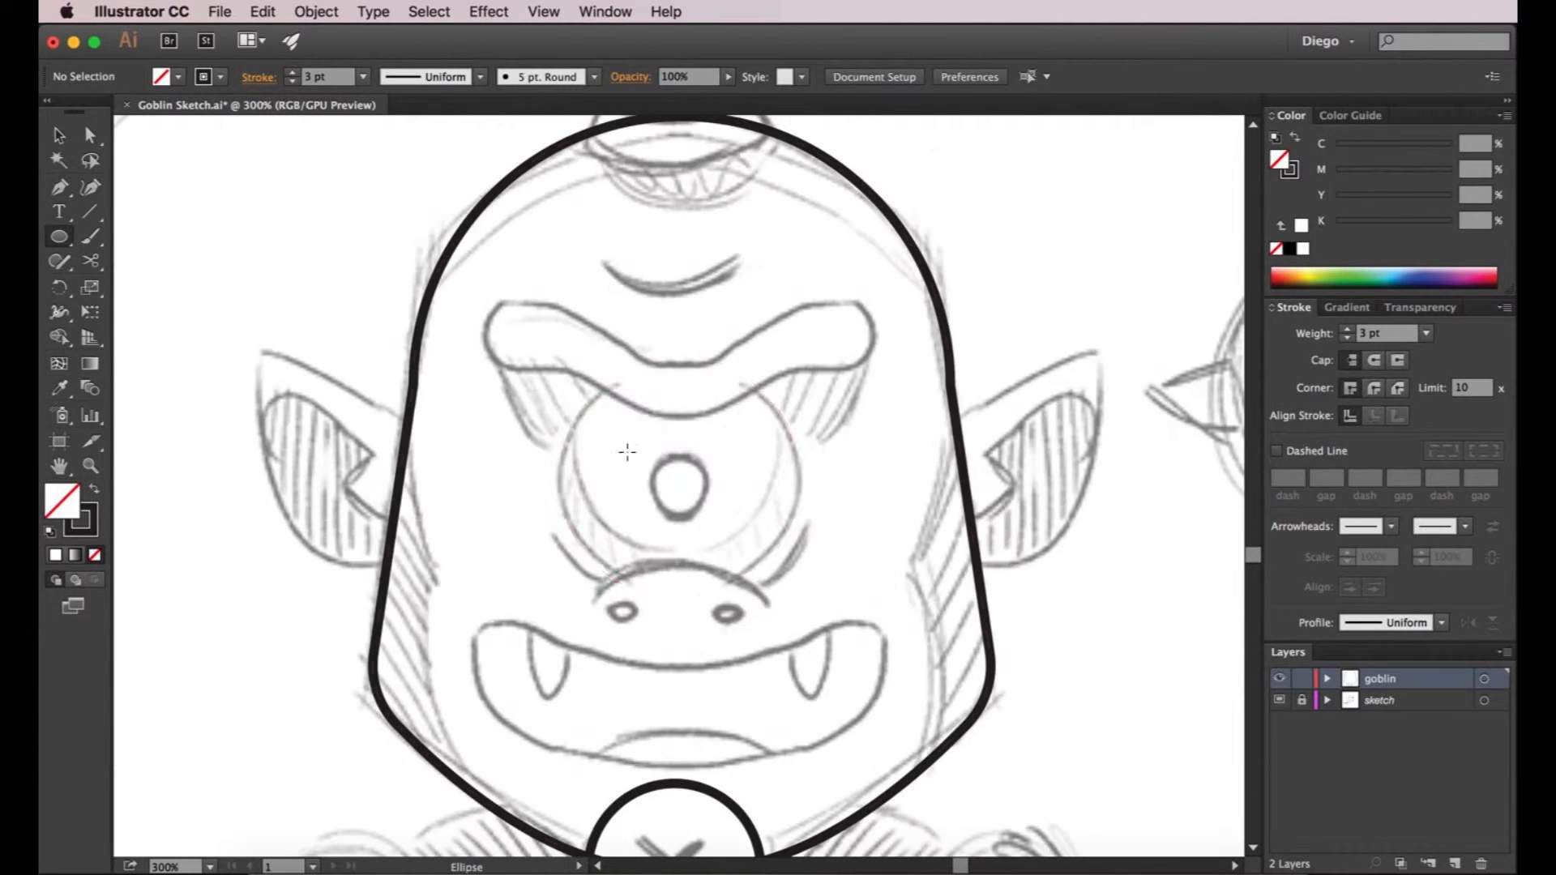
pyautogui.moveTo(653, 469); pyautogui.dragTo(755, 572)
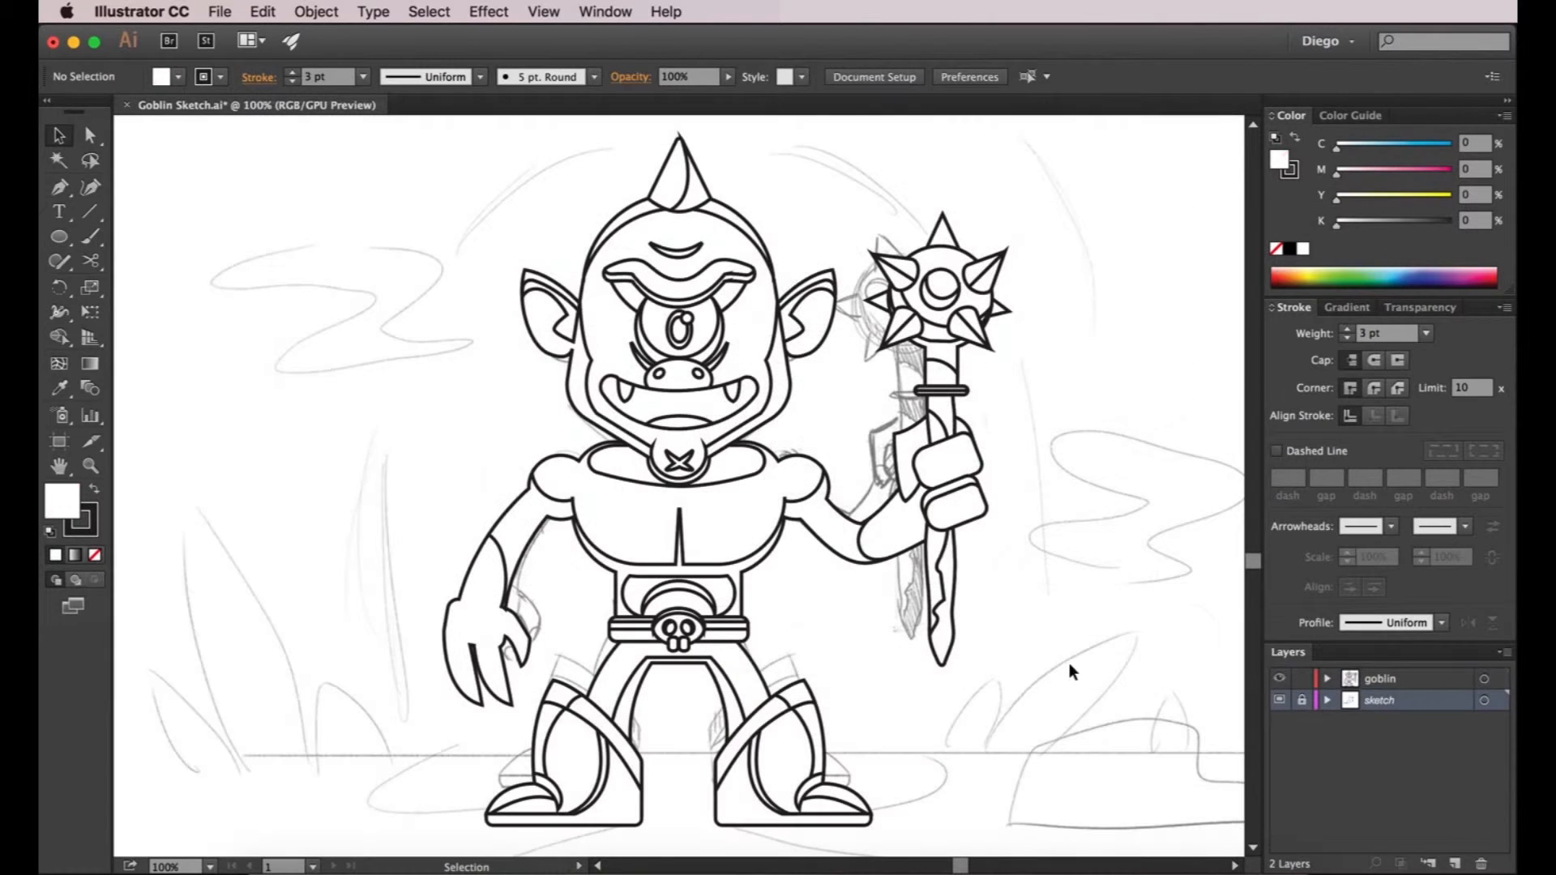
# Give all of the goblin's line art round join corners and nudge it slightly upward
pyautogui.moveTo(525, 150)
pyautogui.mouseDown()
pyautogui.moveTo(1057, 618)
pyautogui.moveTo(1037, 788)
pyautogui.mouseUp()
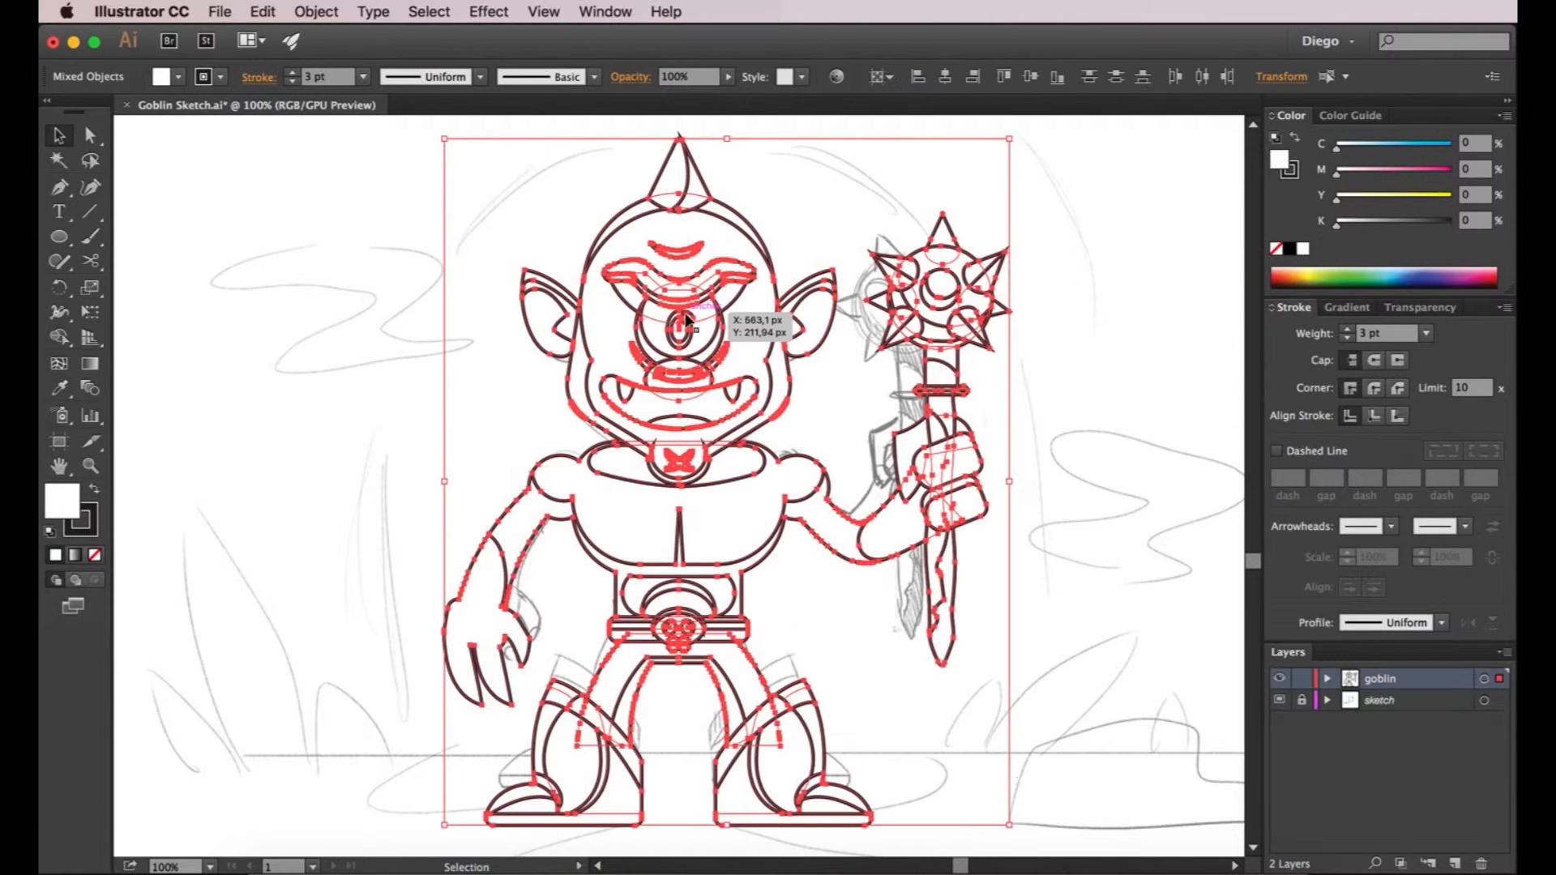
pyautogui.hotkey('shift', 'Down')
pyautogui.hotkey('shift', 'Down')
pyautogui.hotkey('shift', 'Up')
pyautogui.hotkey('shift', 'Up')
pyautogui.hotkey('shift', 'Up')
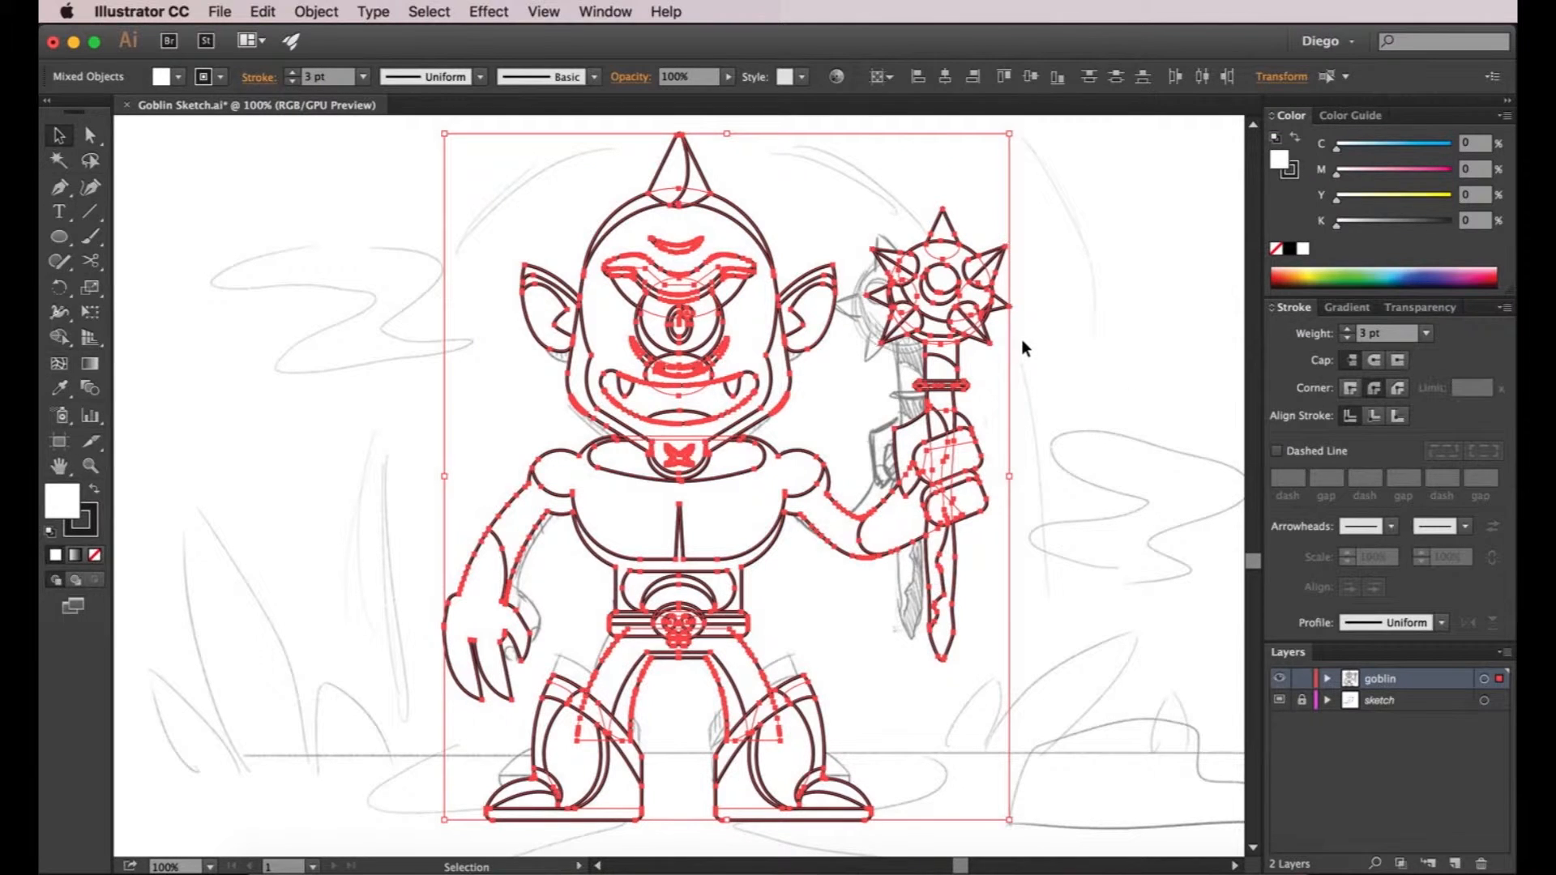
pyautogui.click(331, 294)
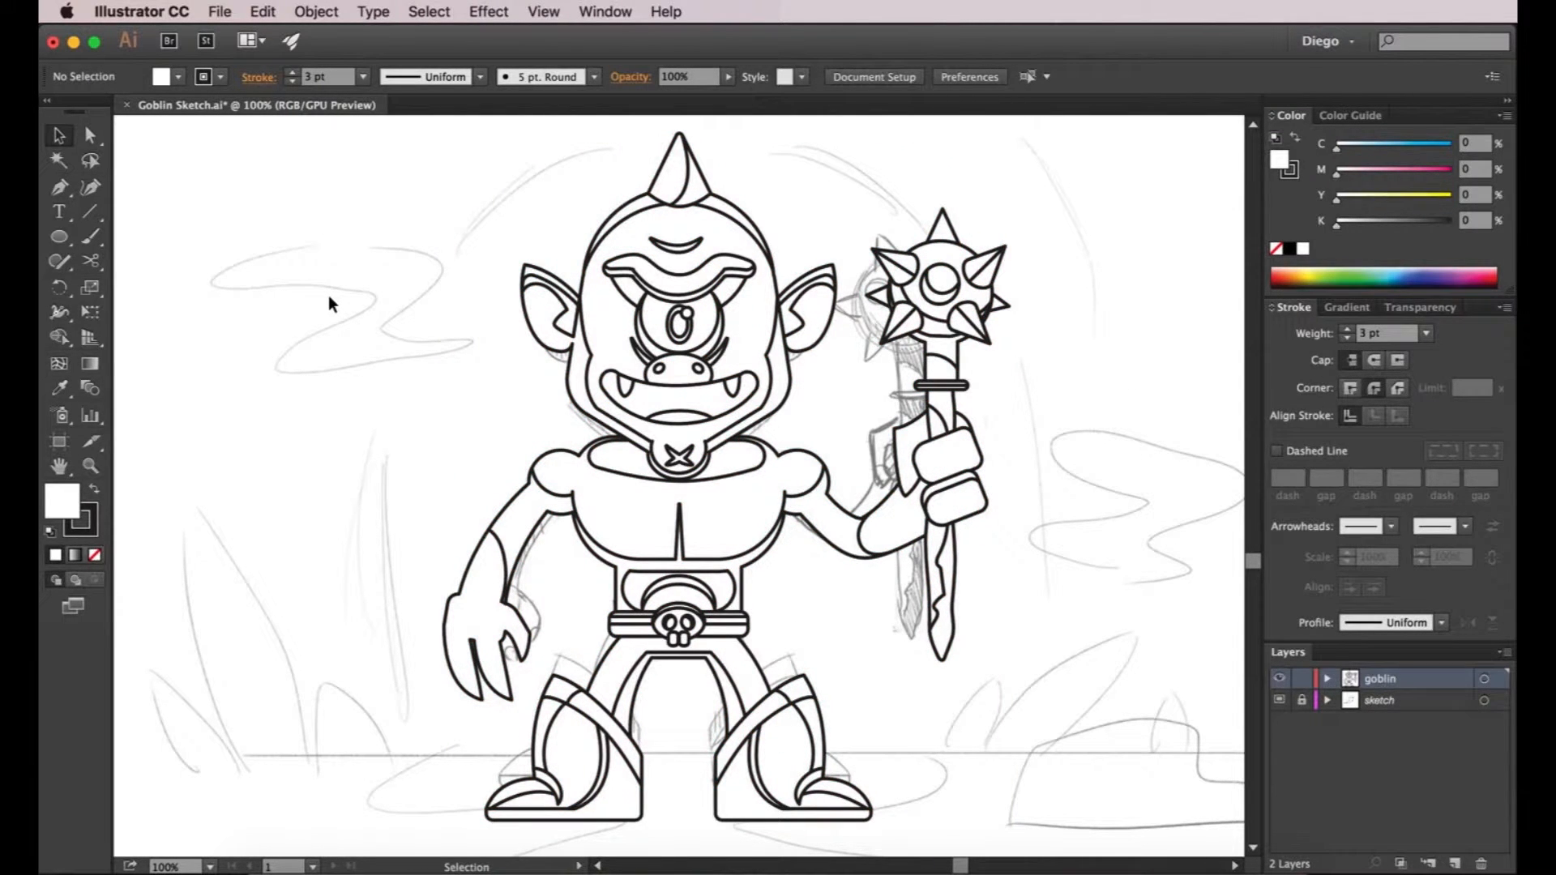
# Group all of the goblin's paths and set the group's stroke weight to 1 pt
pyautogui.moveTo(377, 138); pyautogui.dragTo(1042, 833)
pyautogui.click(314, 13)
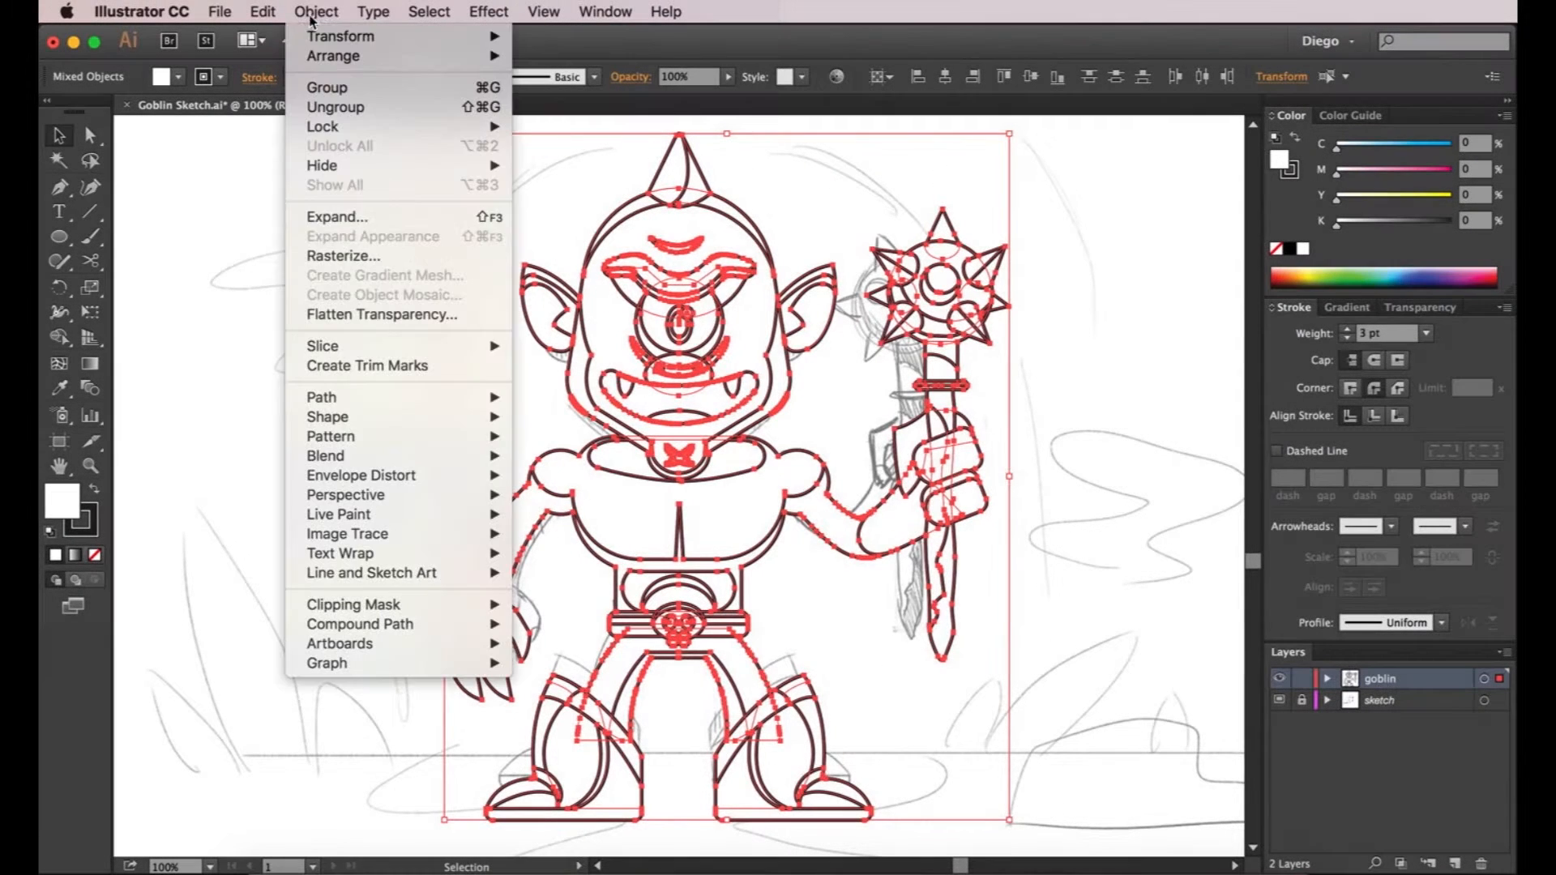
pyautogui.click(328, 95)
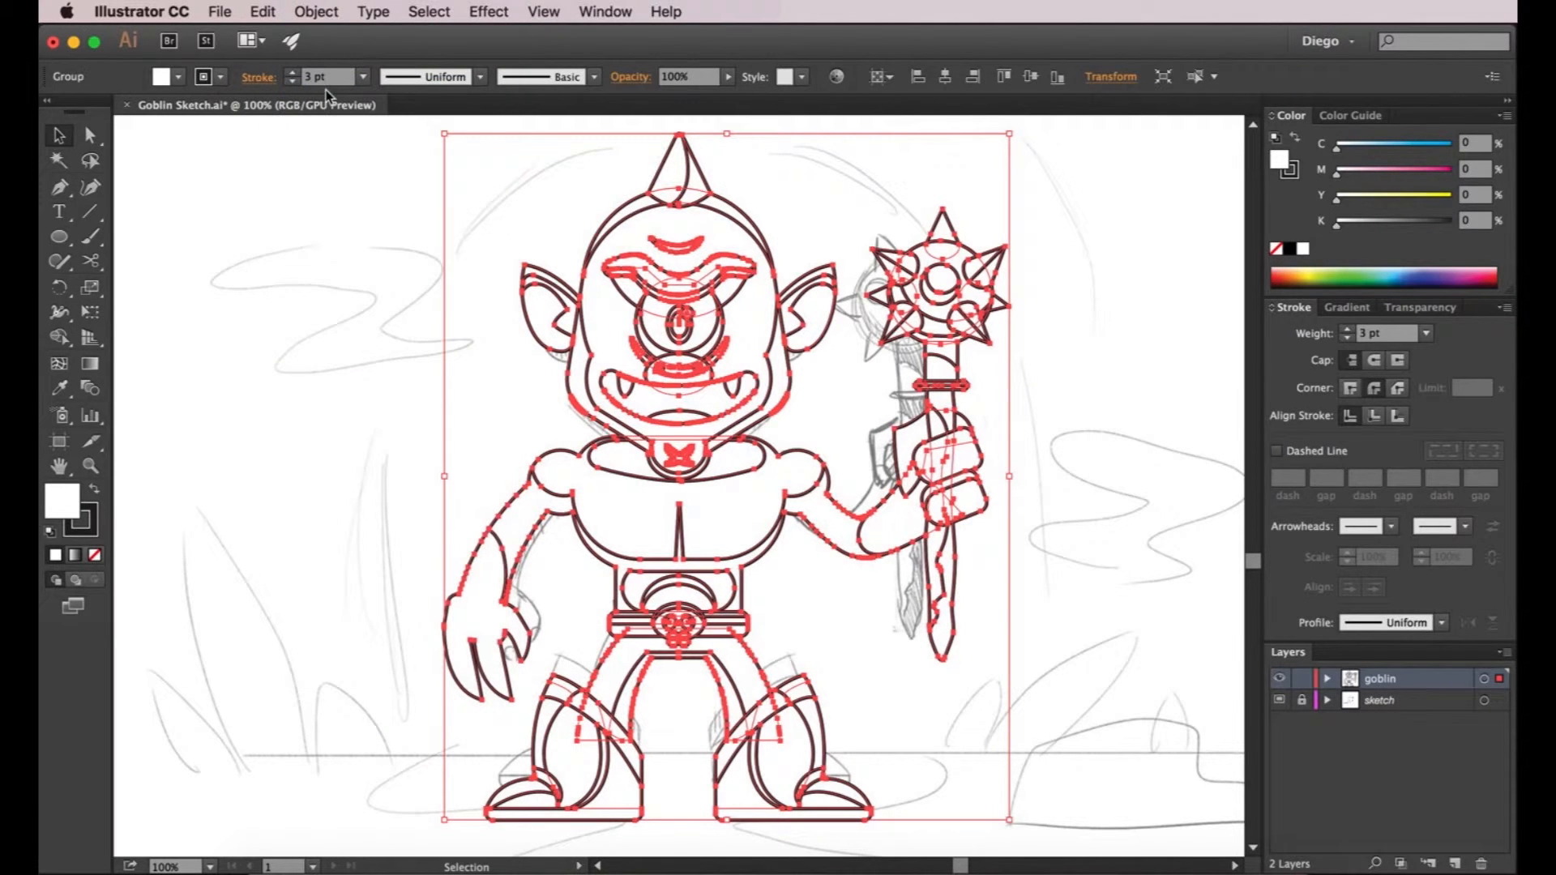
pyautogui.click(1346, 338)
pyautogui.click(1345, 339)
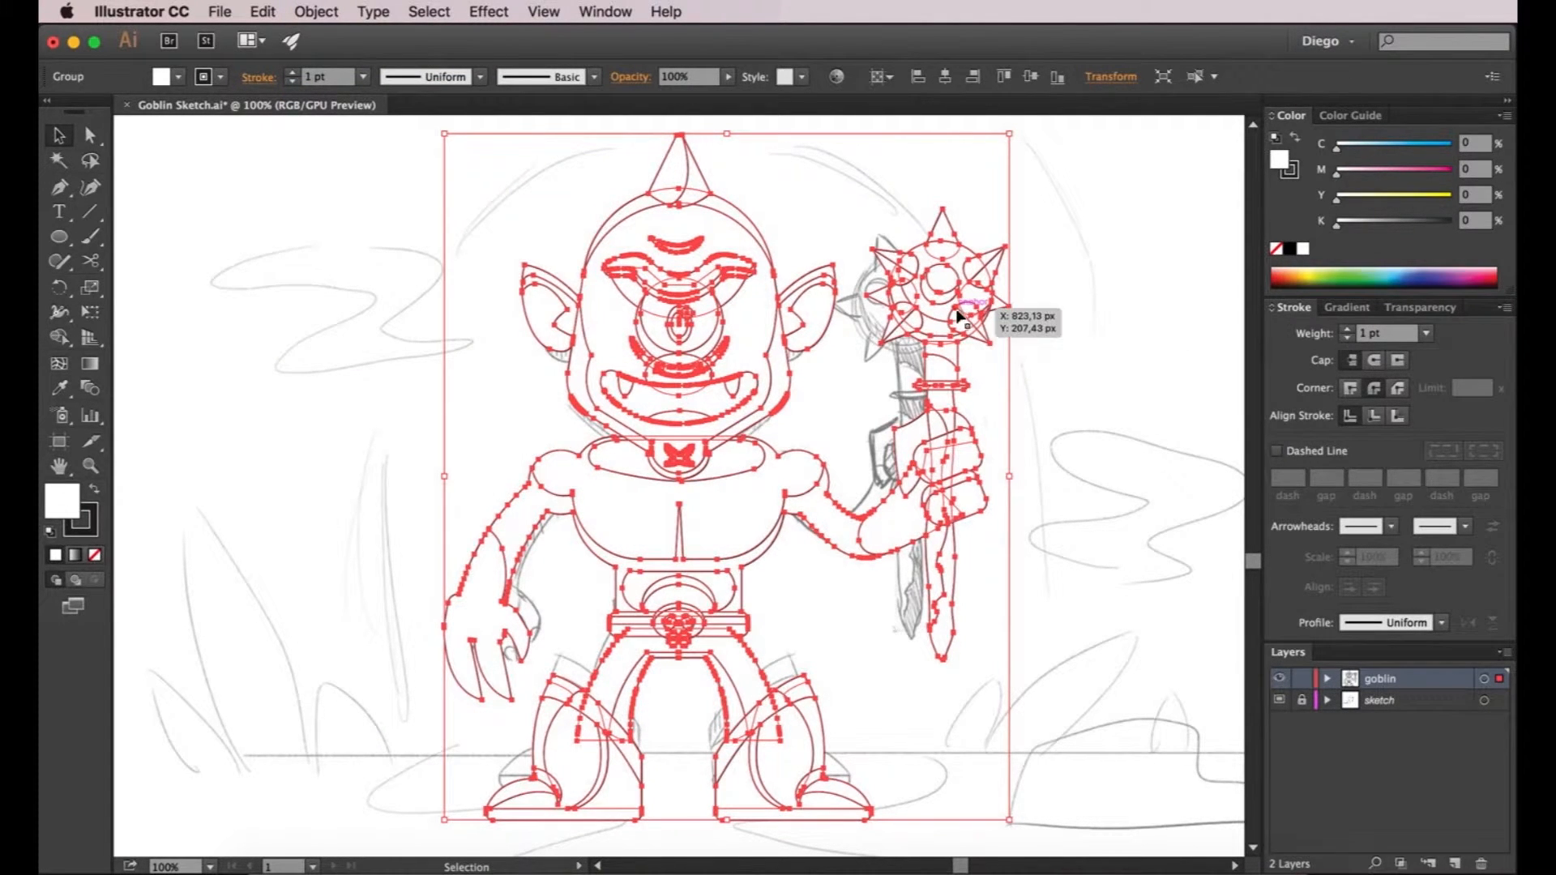
pyautogui.click(1046, 316)
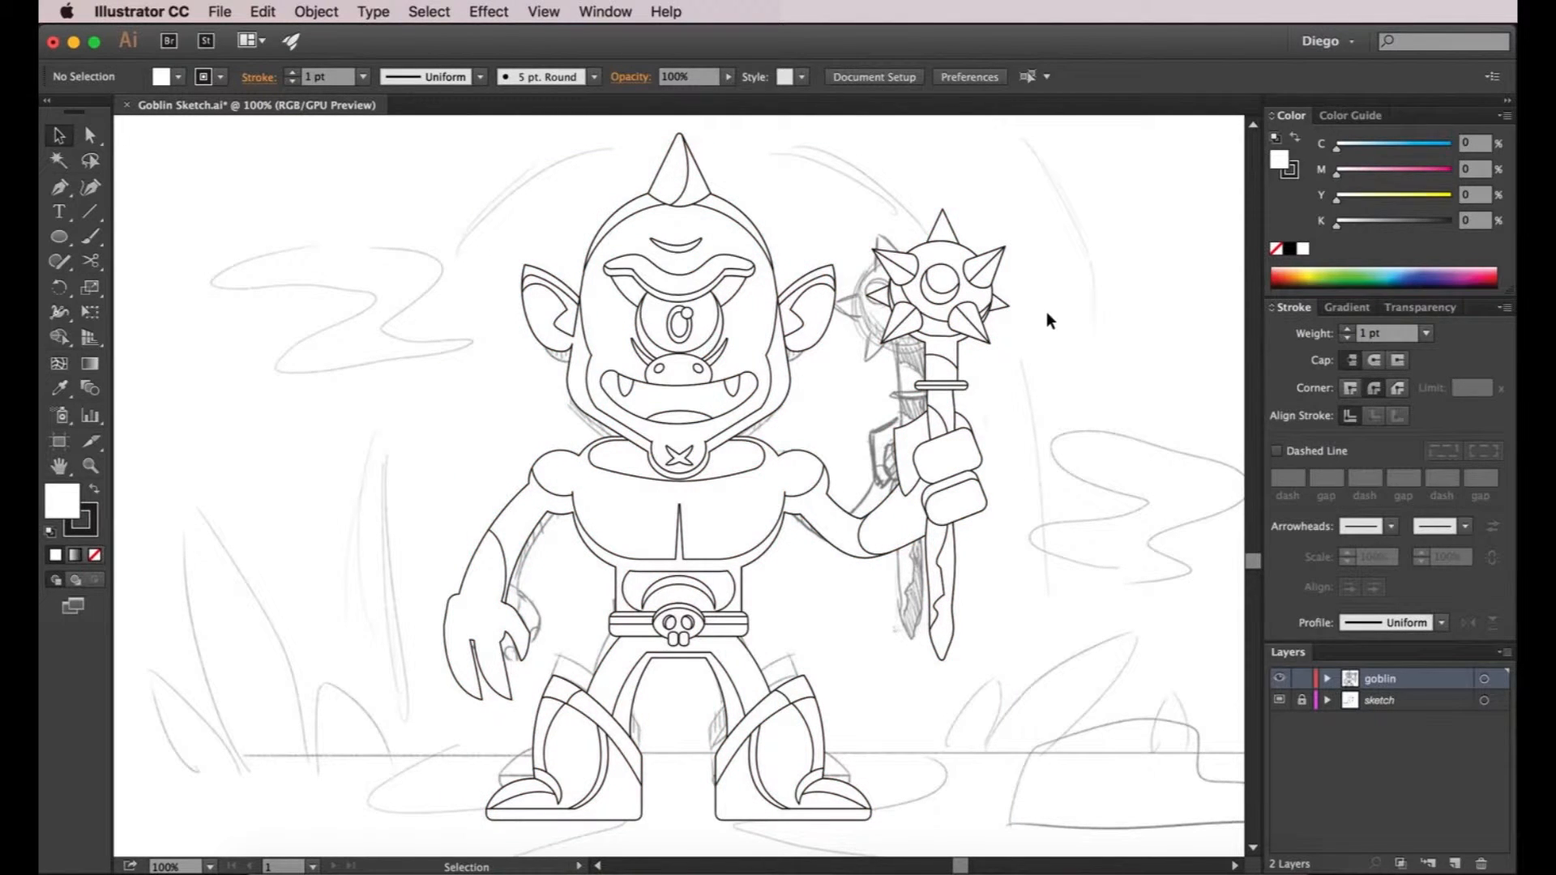
# Create a new layer between the sketch and goblin layers and name it Background
pyautogui.click(1387, 701)
pyautogui.click(1455, 863)
pyautogui.doubleClick(1397, 712)
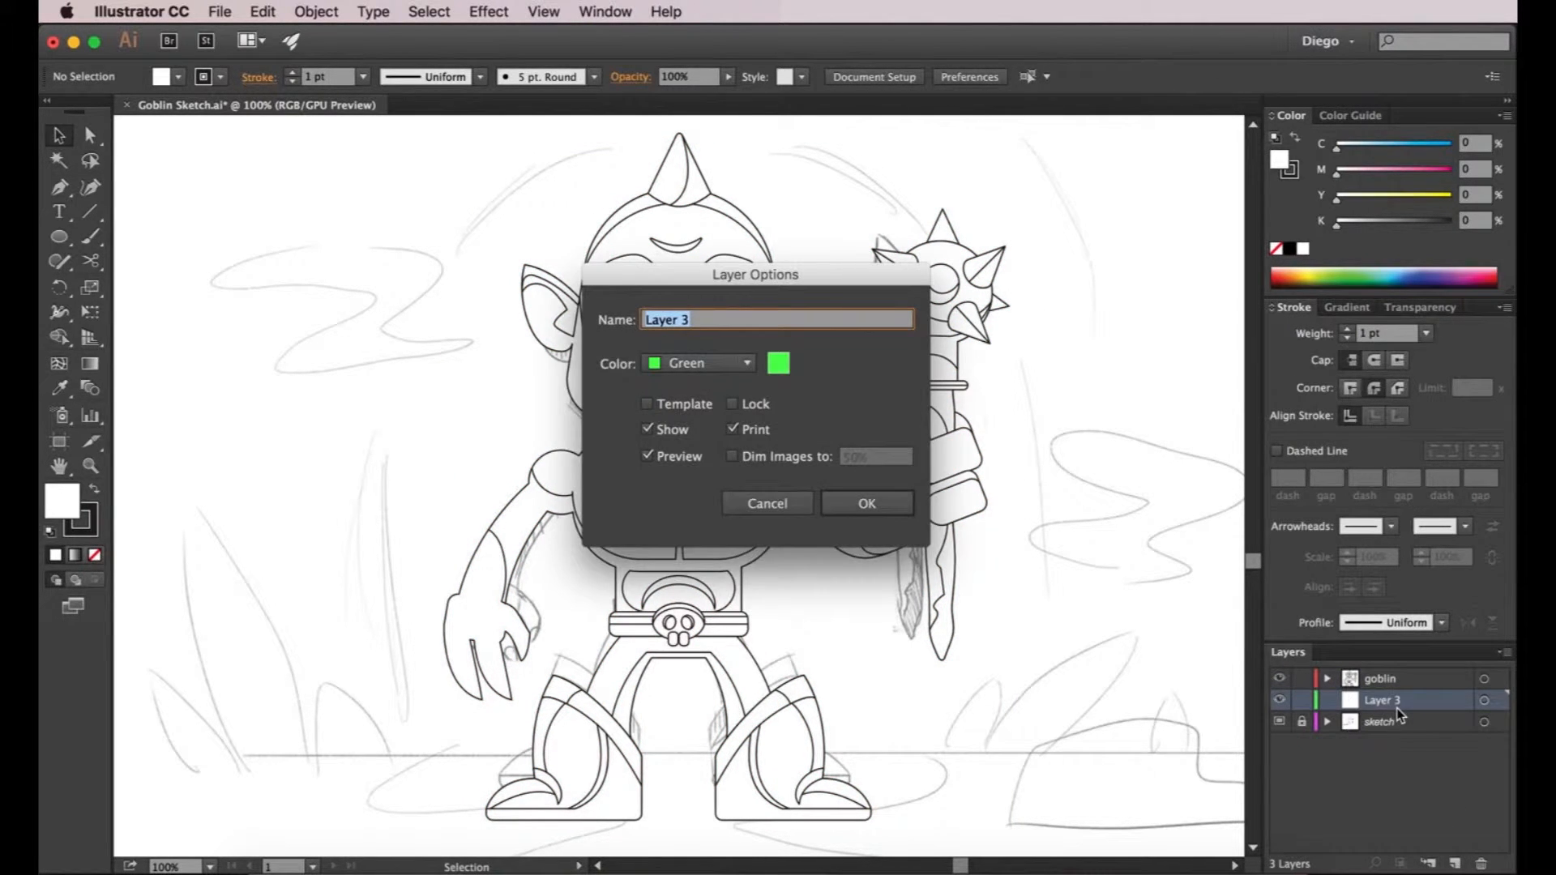
pyautogui.write('Background')
pyautogui.press('Return')
# Draw a ground rectangle spanning slightly beyond the artboard's lower part, with no fill and a 3 pt stroke
pyautogui.scroll(-1, 508, 537)
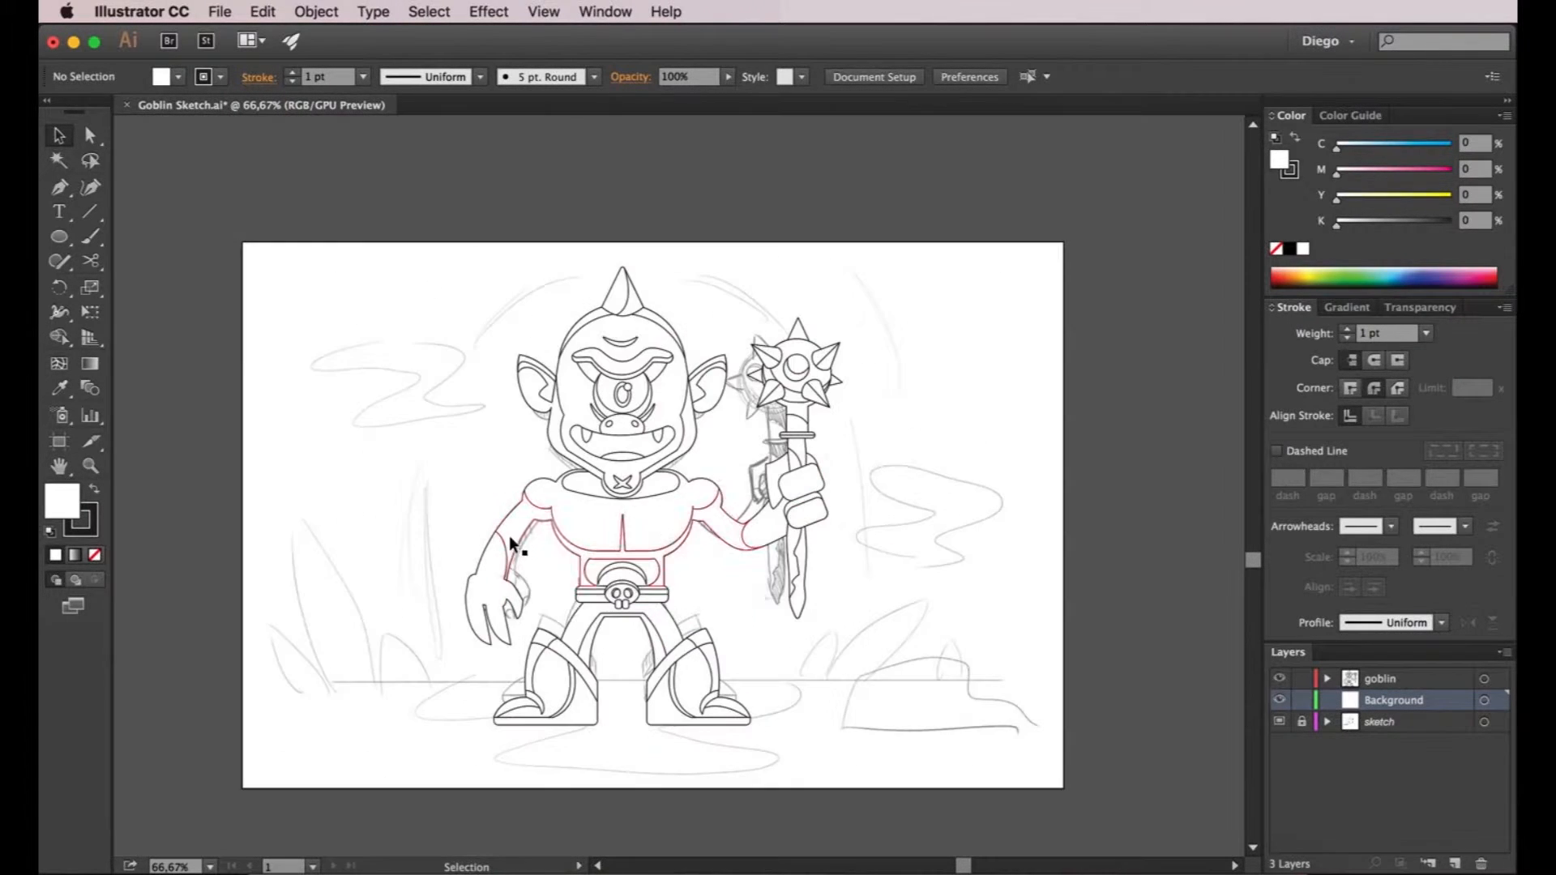
pyautogui.moveTo(59, 236); pyautogui.dragTo(135, 230)
pyautogui.moveTo(238, 654); pyautogui.dragTo(1090, 777)
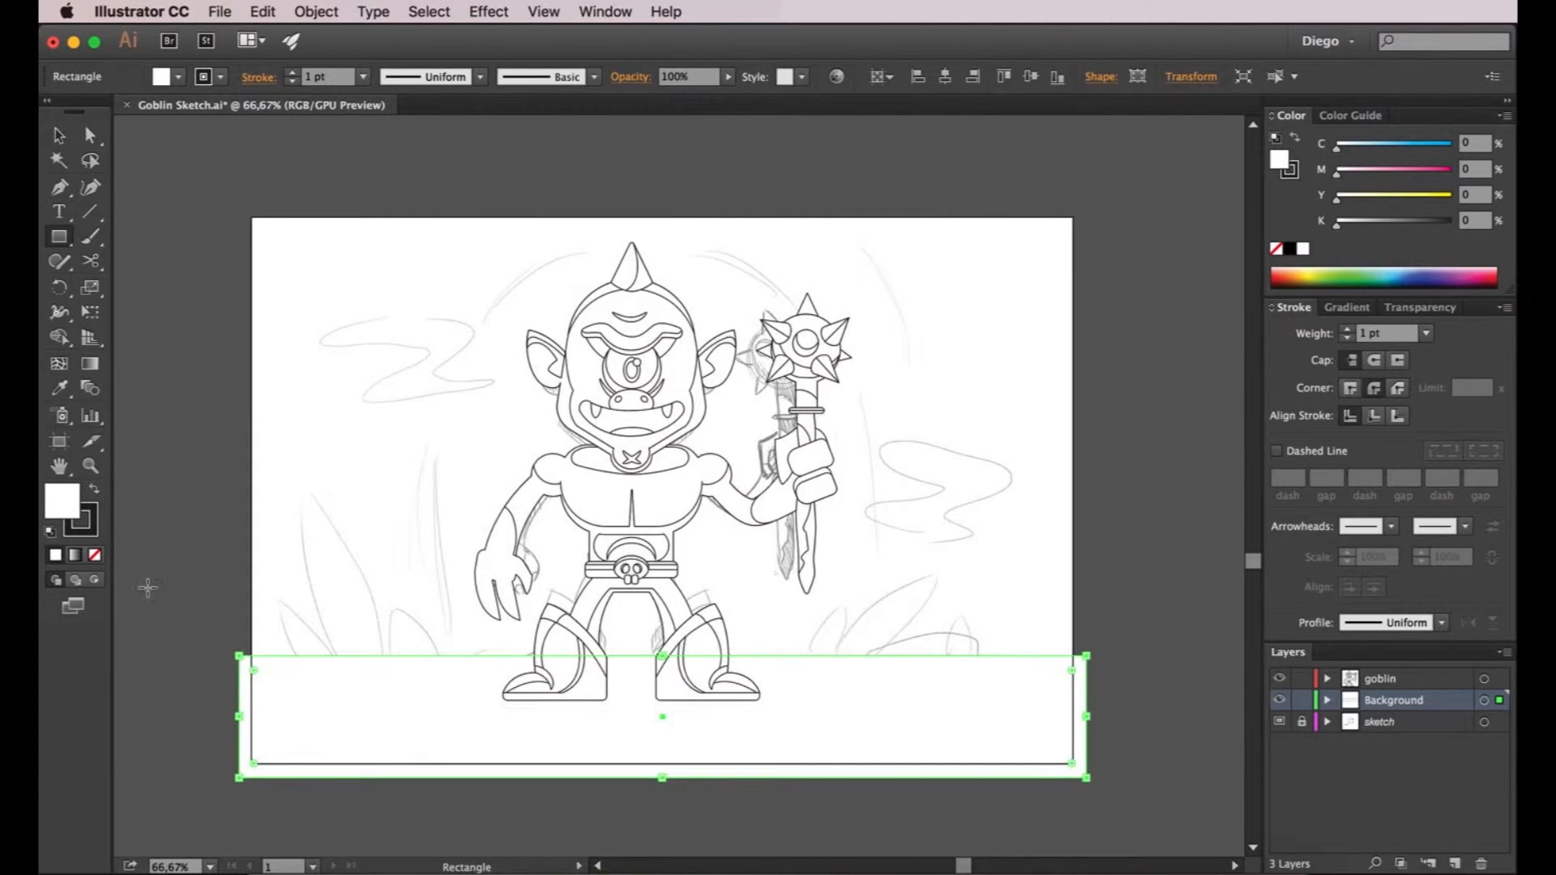
pyautogui.click(94, 556)
pyautogui.press('v')
pyautogui.click(1347, 328)
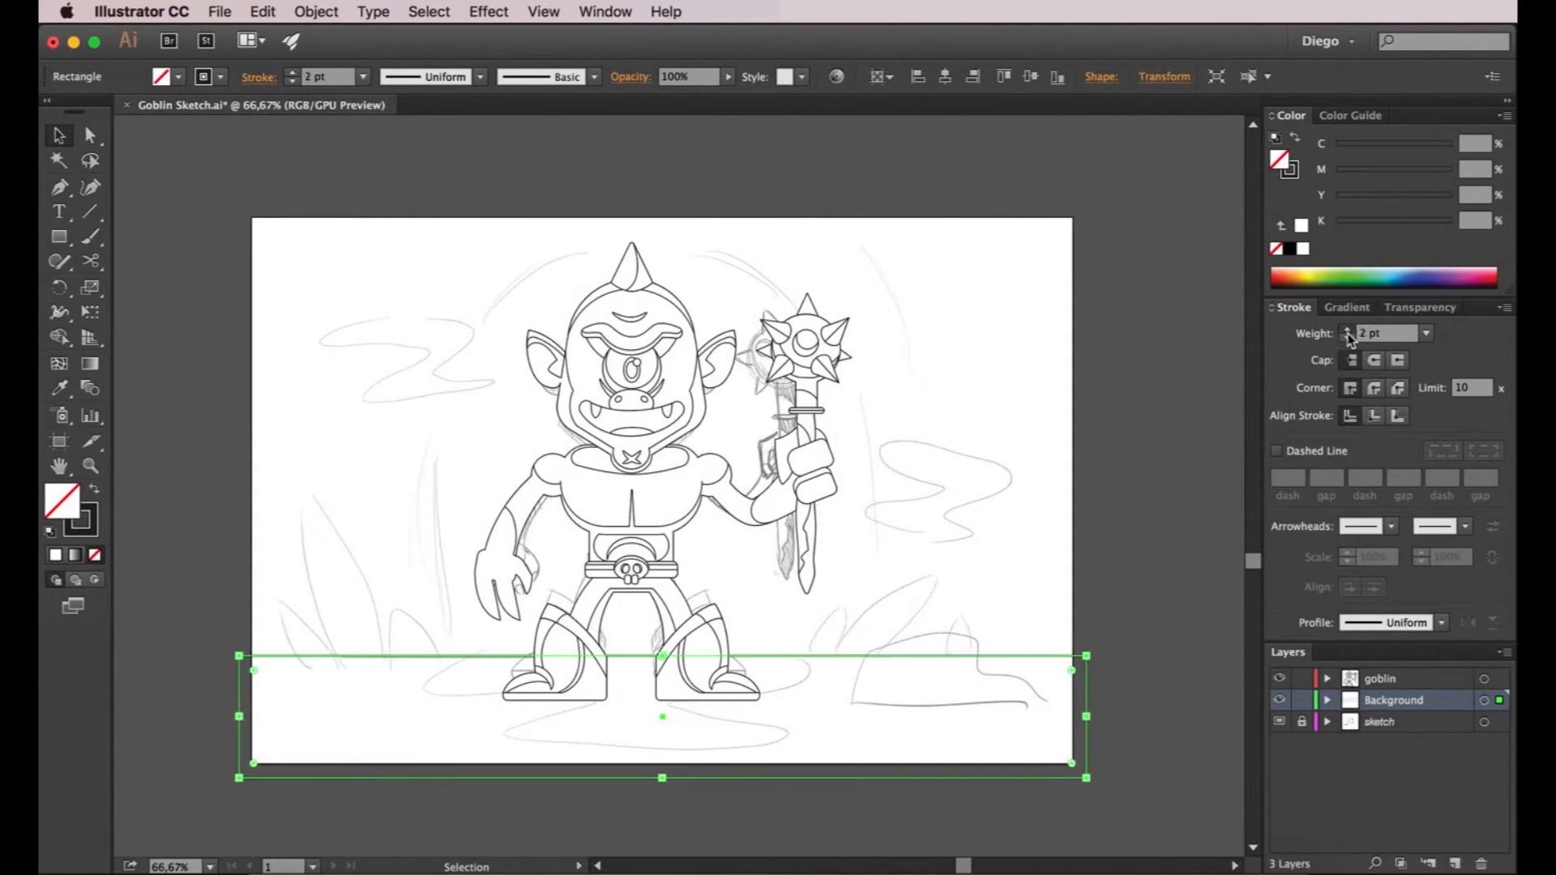
pyautogui.click(1348, 328)
pyautogui.click(1121, 513)
pyautogui.moveTo(1122, 514); pyautogui.dragTo(1134, 490)
# Draw a large circle around the goblin, centred near its chin, and align it horizontally to the artboard's centre
pyautogui.moveTo(58, 237); pyautogui.dragTo(121, 284)
pyautogui.moveTo(651, 438); pyautogui.dragTo(440, 243)
pyautogui.press('v')
pyautogui.click(923, 413)
pyautogui.click(859, 397)
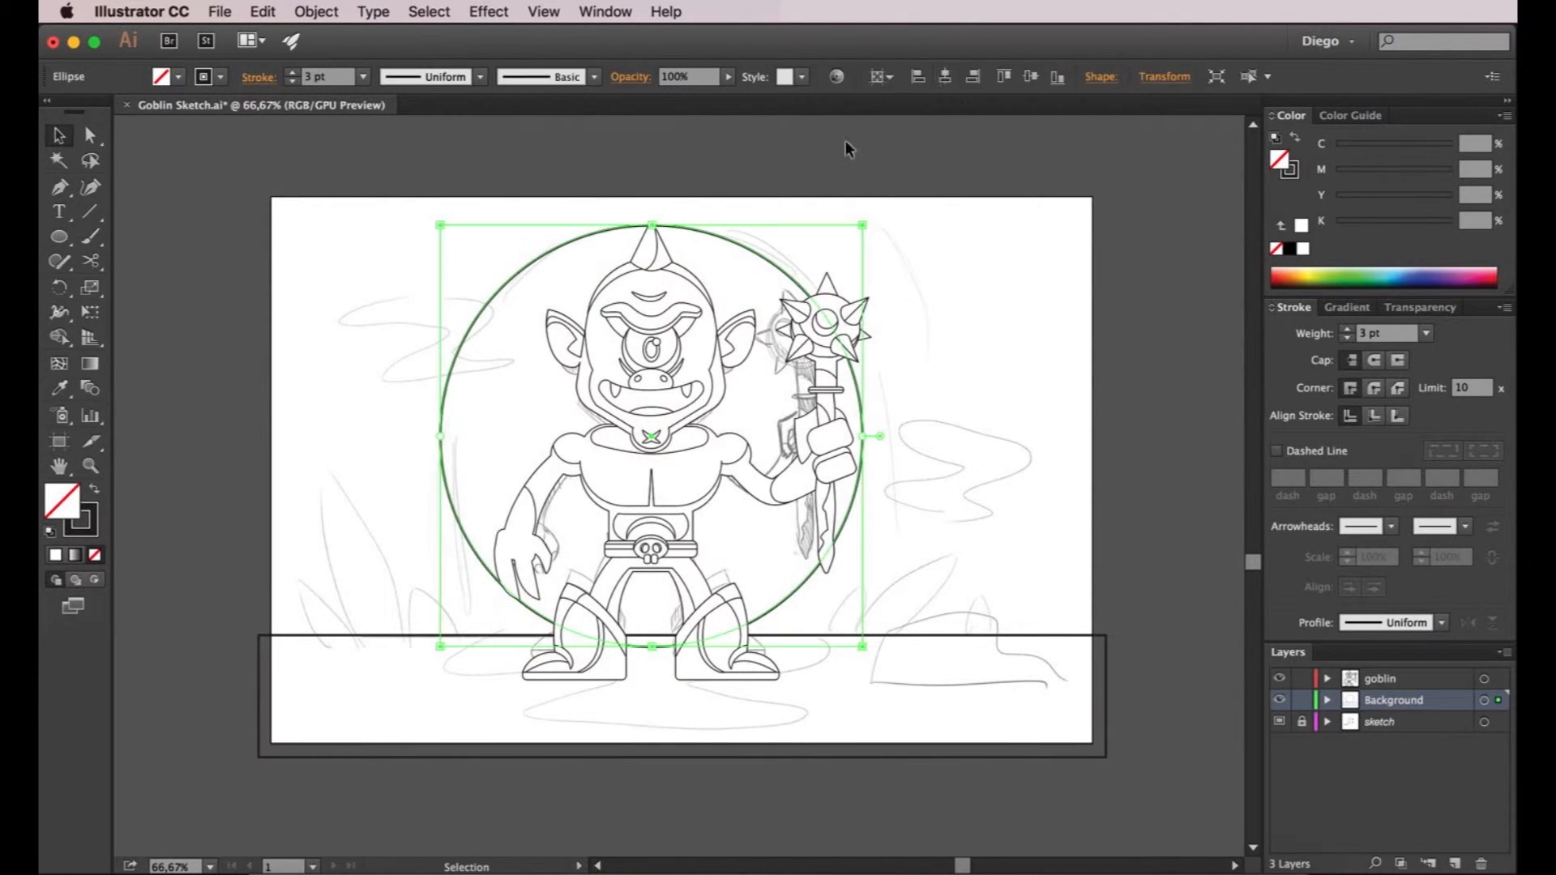
pyautogui.click(945, 77)
# Nudge the goblin group to the right and the circle to the left so that their centres line up
pyautogui.click(812, 338)
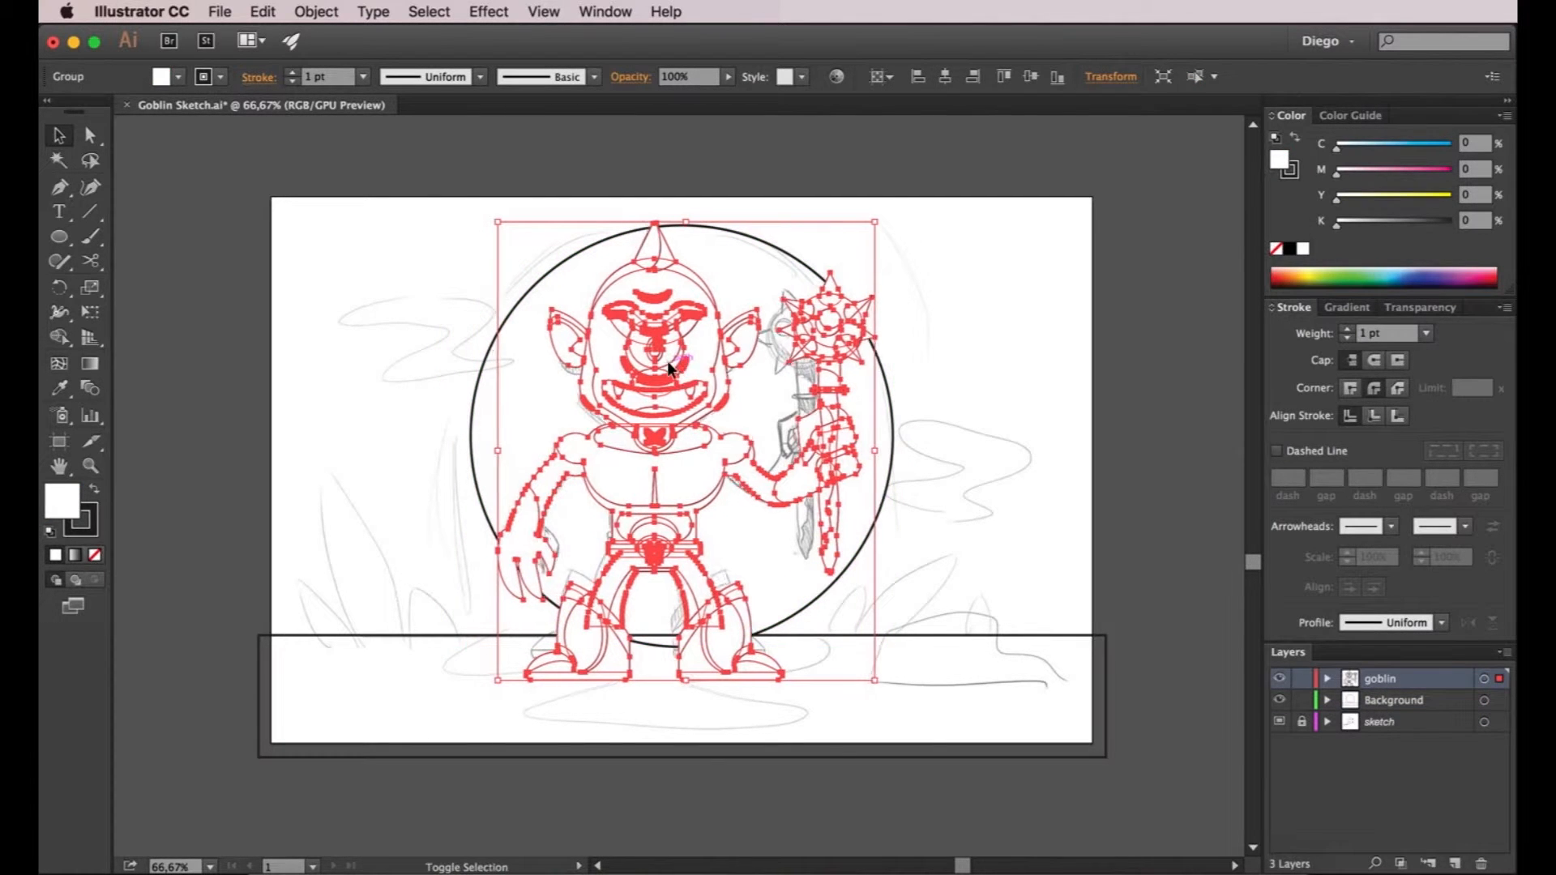
pyautogui.hotkey('shift', 'Right')
pyautogui.hotkey('shift', 'Right')
pyautogui.hotkey('shift', 'Right')
pyautogui.hotkey('shift', 'Right')
pyautogui.click(798, 261)
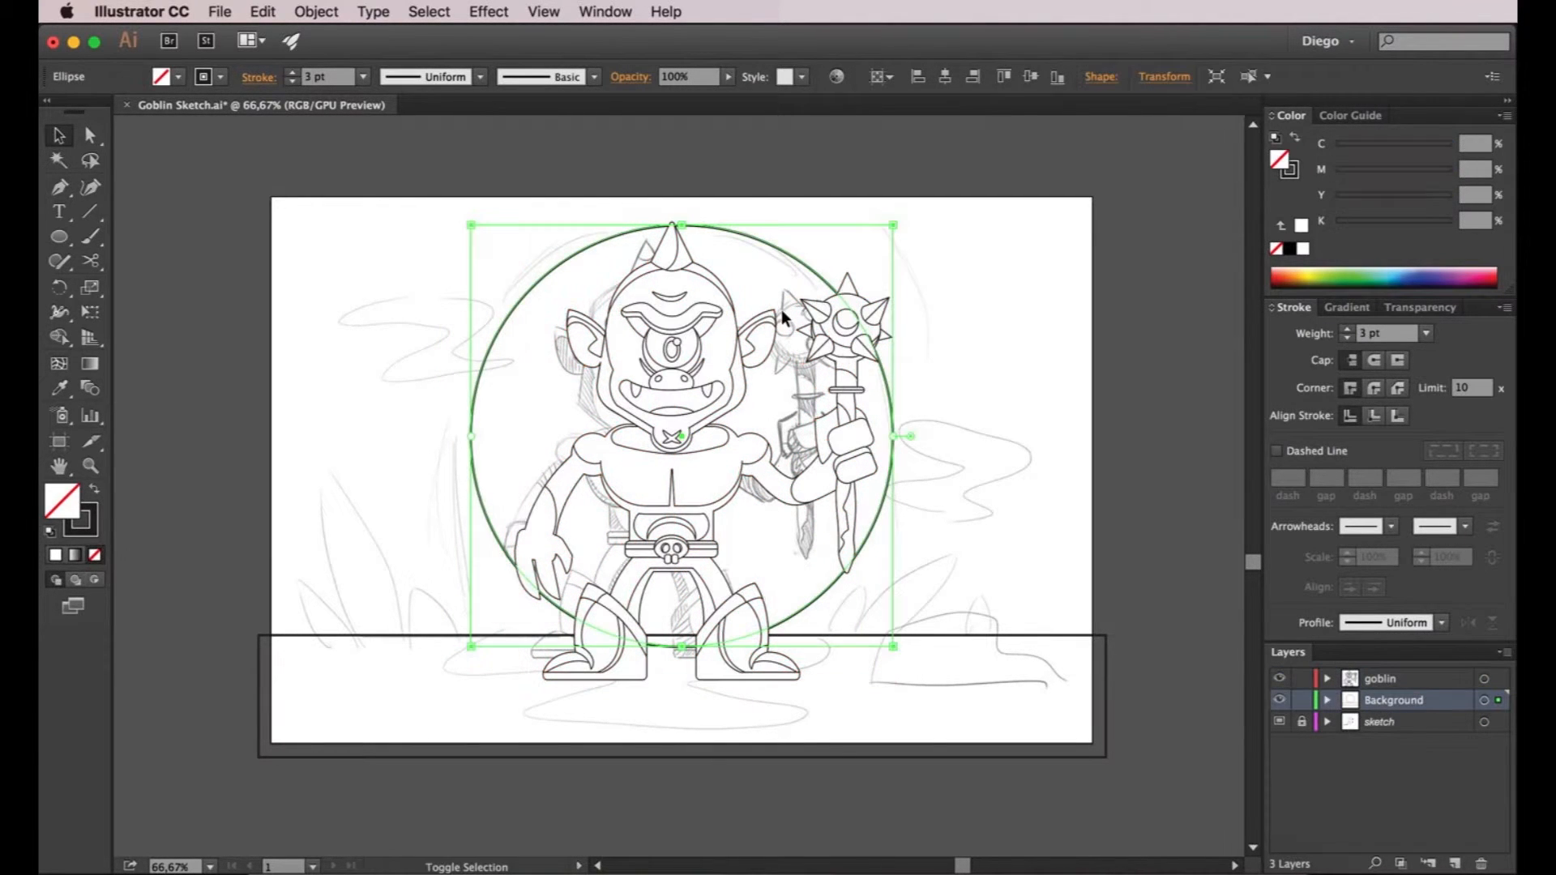
pyautogui.hotkey('shift', 'Left')
pyautogui.hotkey('shift', 'Left')
# Enlarge the circle behind the goblin and add a slightly larger concentric copy around it
pyautogui.moveTo(673, 646); pyautogui.dragTo(674, 695)
pyautogui.scroll(-1, 737, 632)
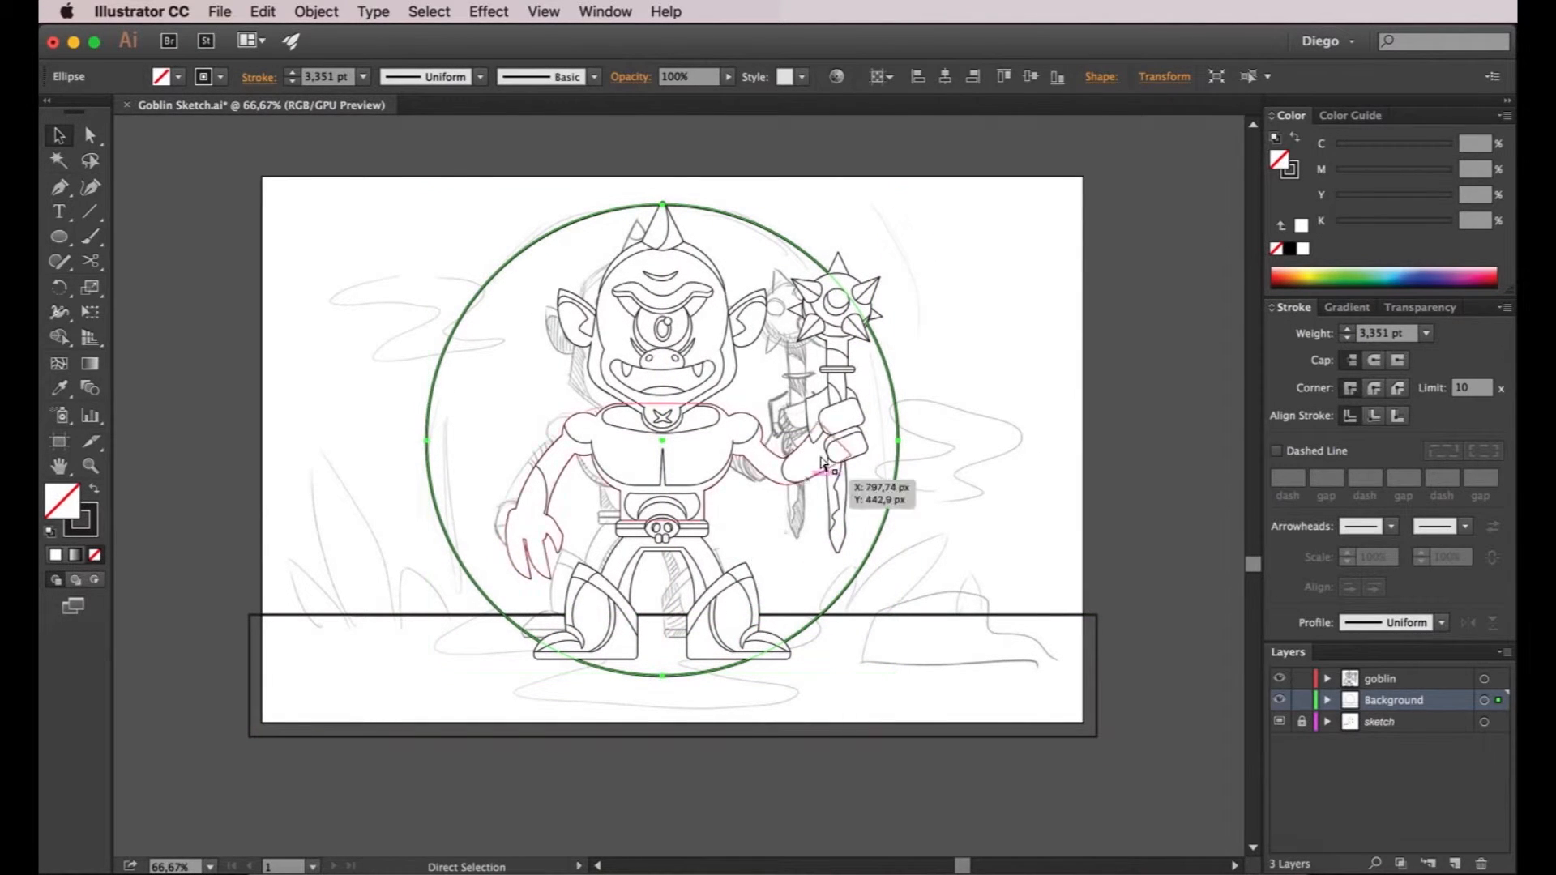
pyautogui.moveTo(897, 204)
pyautogui.mouseDown()
pyautogui.moveTo(938, 167)
pyautogui.moveTo(947, 187)
pyautogui.moveTo(924, 181)
pyautogui.mouseUp()
pyautogui.click(1034, 351)
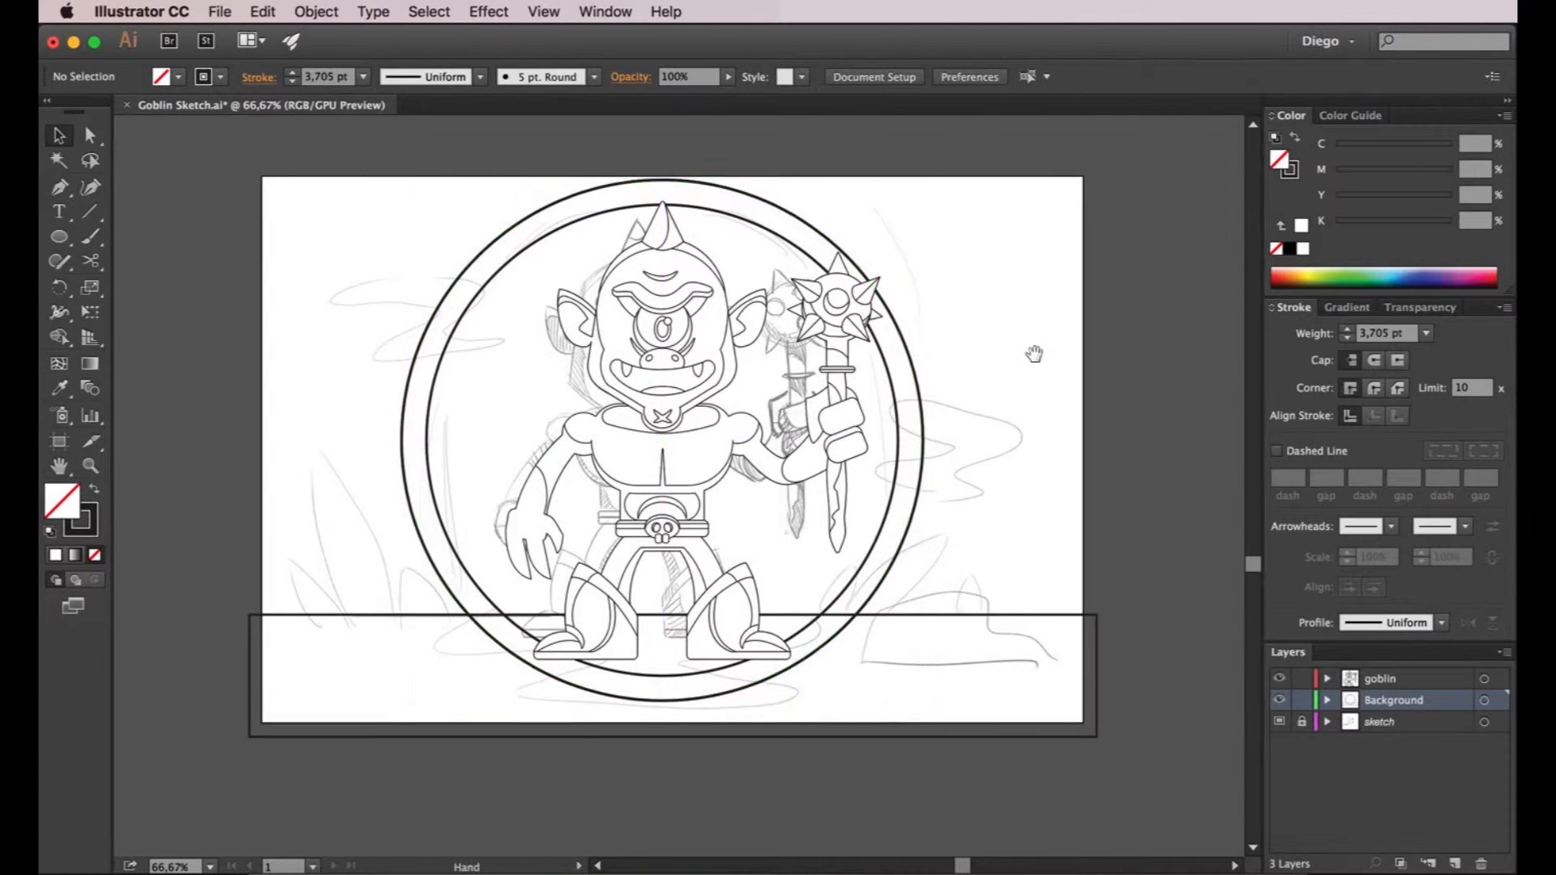
# Bring the ground rectangle in front of the circles and give it a white fill with a 3 pt black stroke
pyautogui.scroll(-1, 1035, 336)
pyautogui.click(438, 582)
pyautogui.press('d')
pyautogui.press('super+x')
pyautogui.press('super+f')
pyautogui.press('i')
pyautogui.click(436, 495)
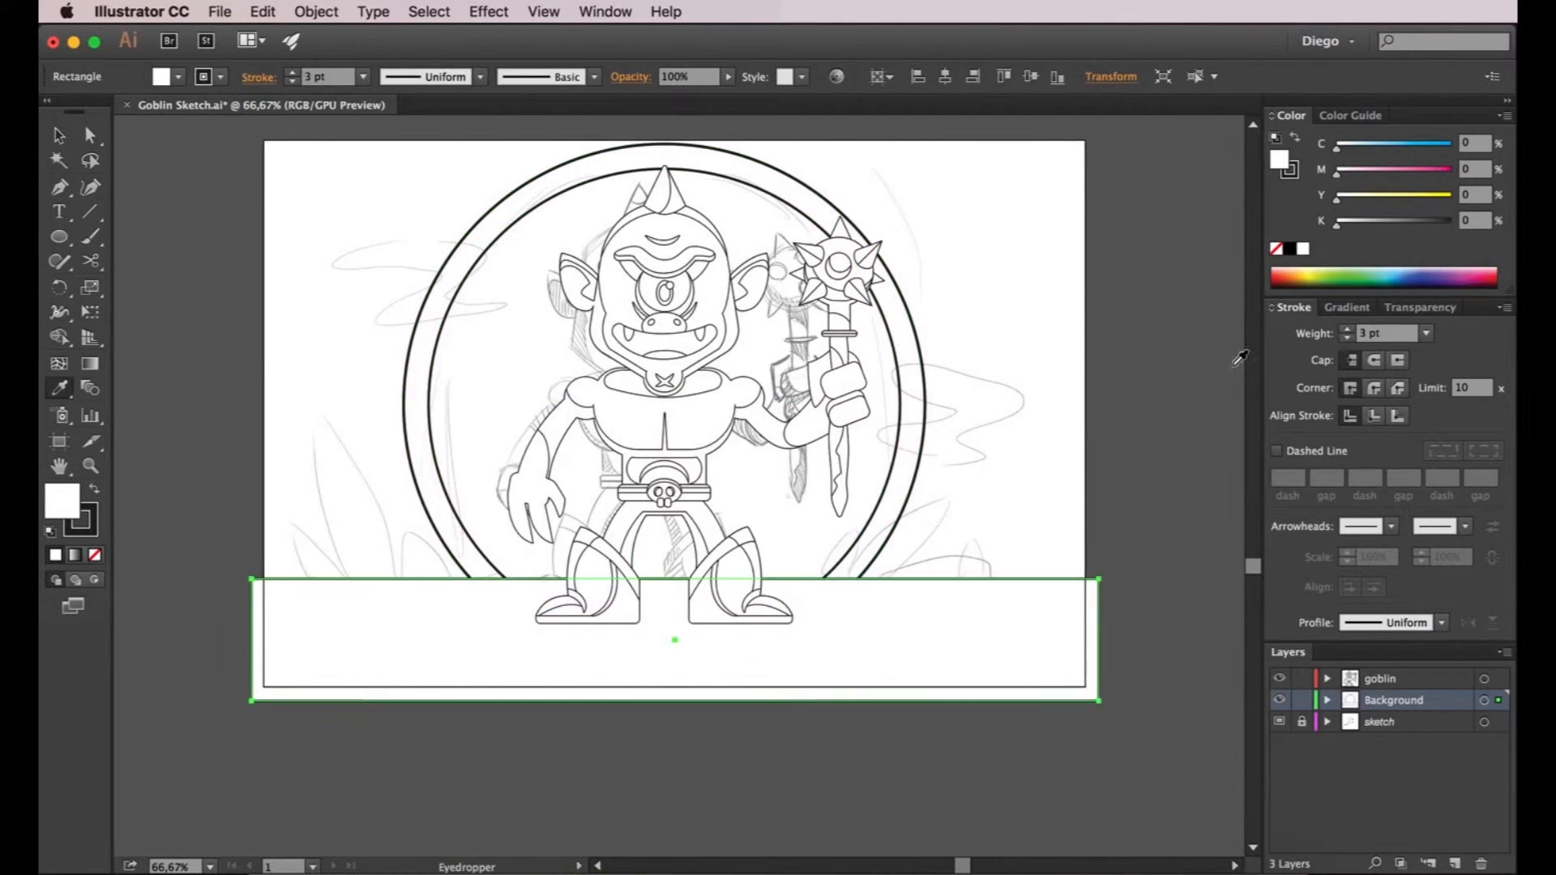
pyautogui.press('a')
pyautogui.click(316, 458)
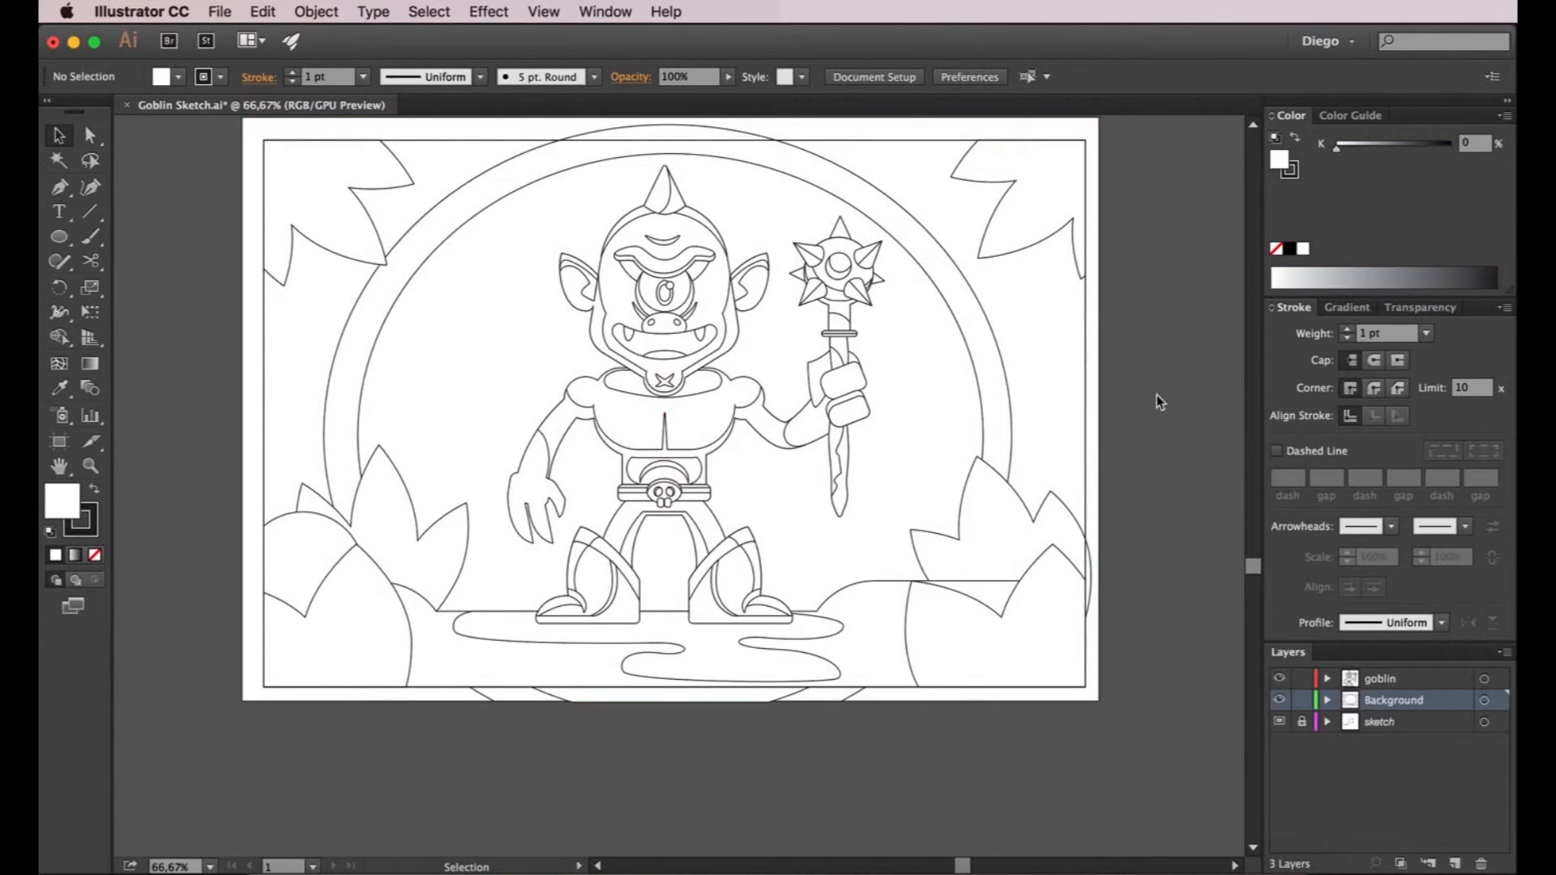
# Hide and show the Background and goblin layers in turn to examine the artwork on each
pyautogui.moveTo(1170, 389); pyautogui.dragTo(1178, 434)
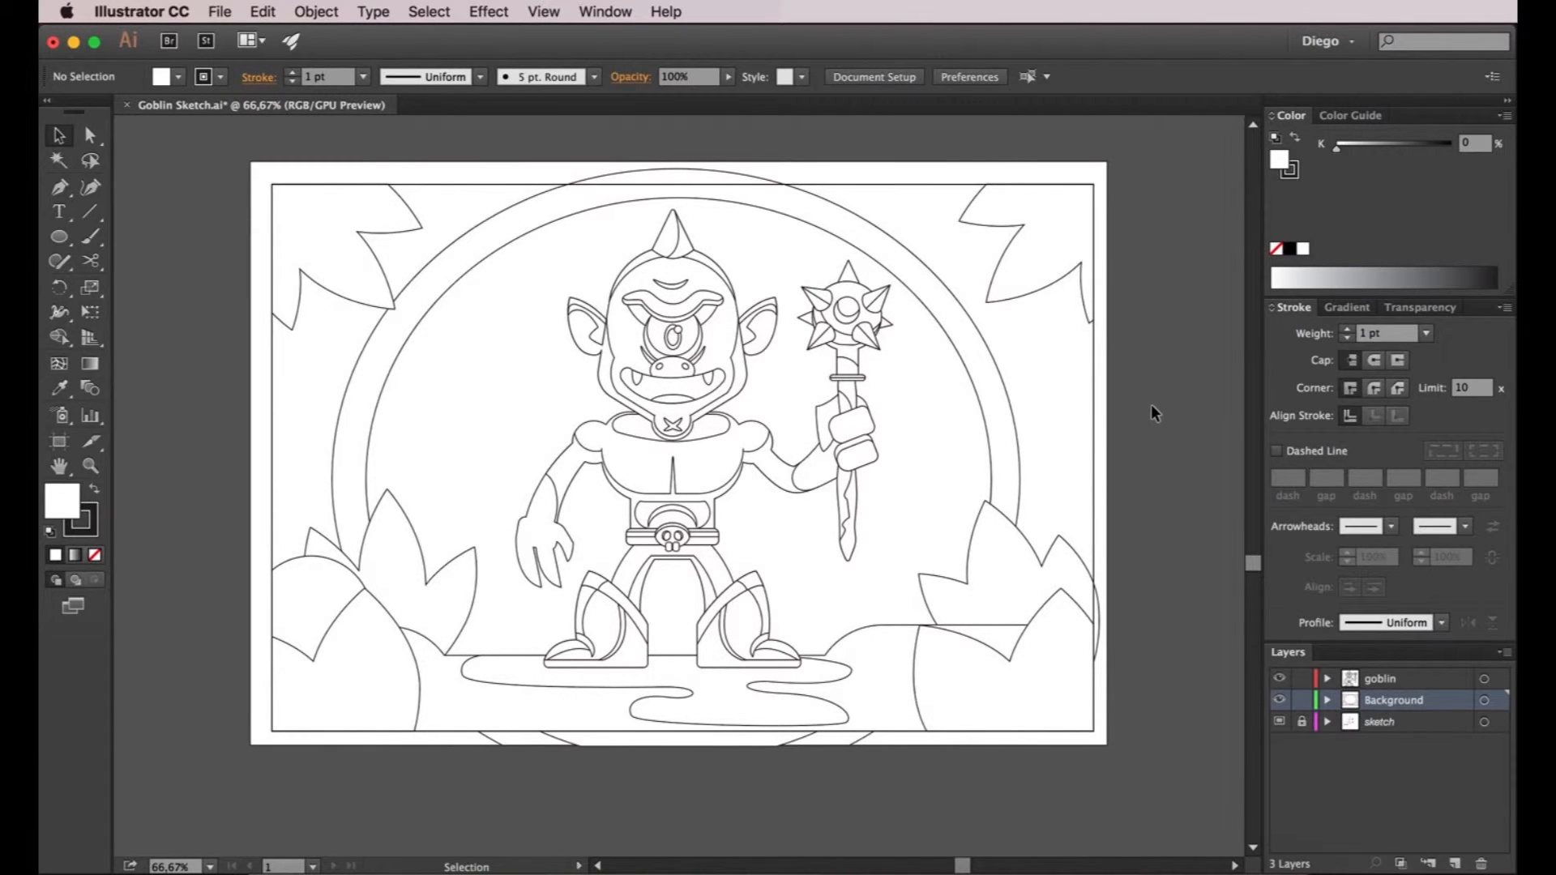
pyautogui.click(1286, 701)
pyautogui.click(1286, 702)
pyautogui.click(1283, 679)
pyautogui.click(1283, 679)
# Delete the sketch template layer together with its artwork
pyautogui.click(1360, 722)
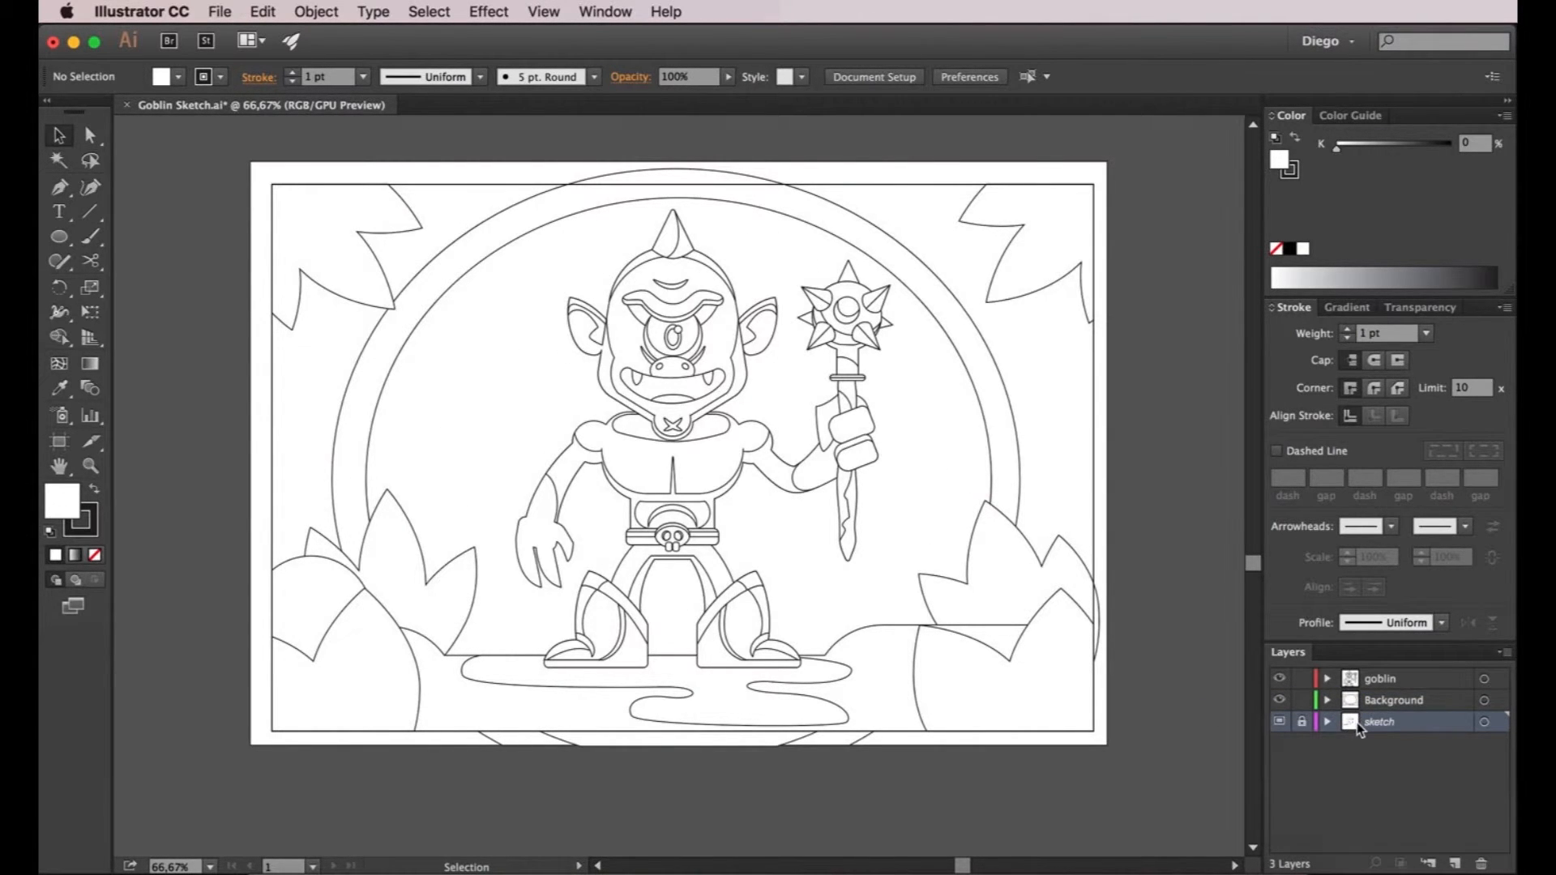
pyautogui.click(1482, 865)
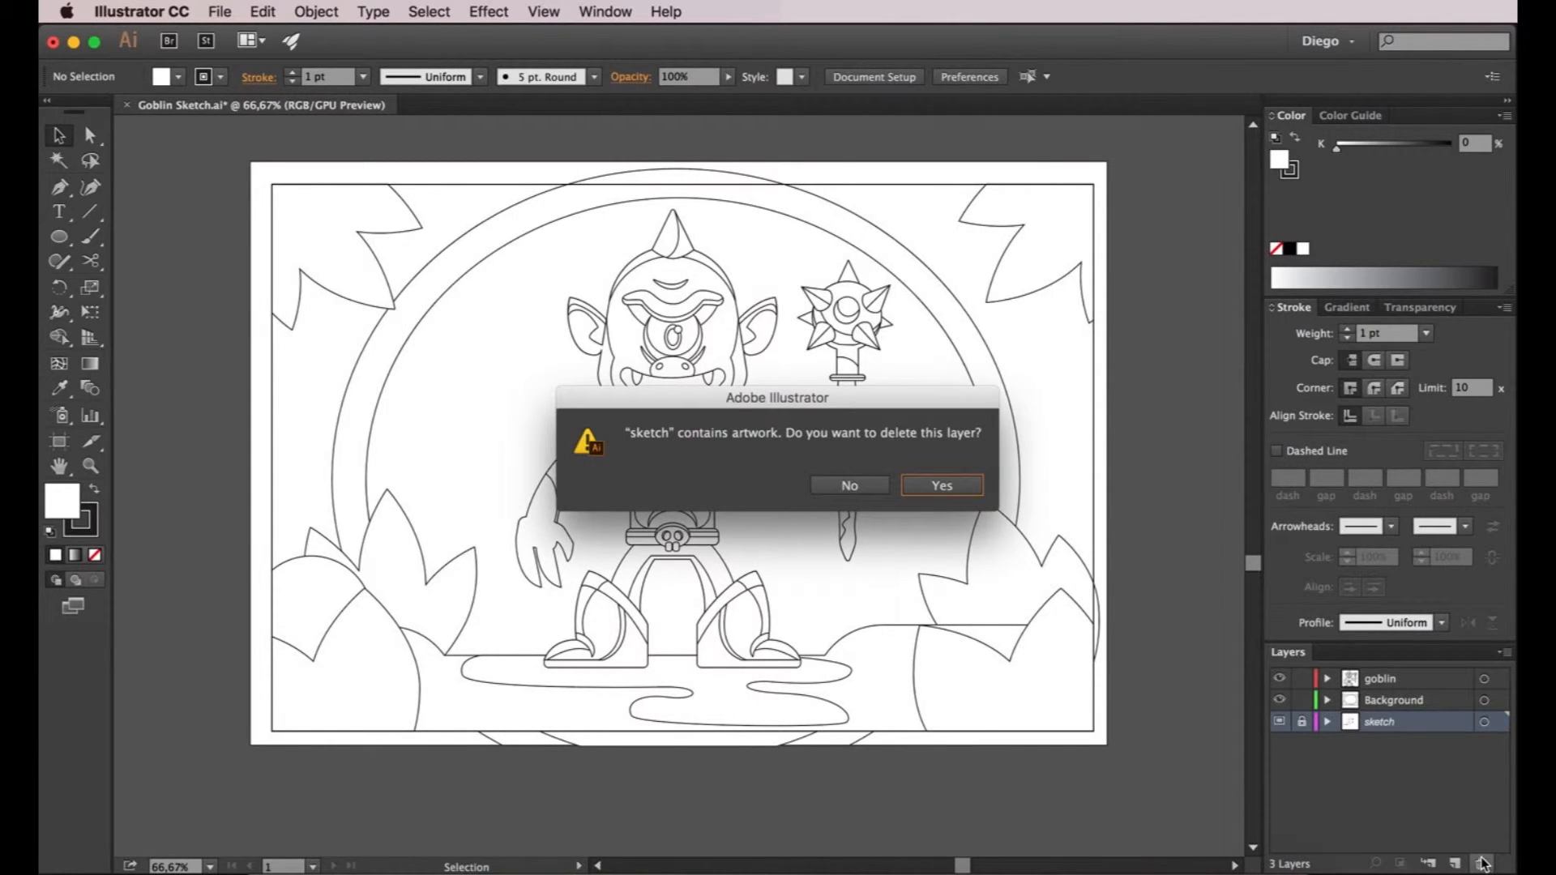
pyautogui.click(963, 486)
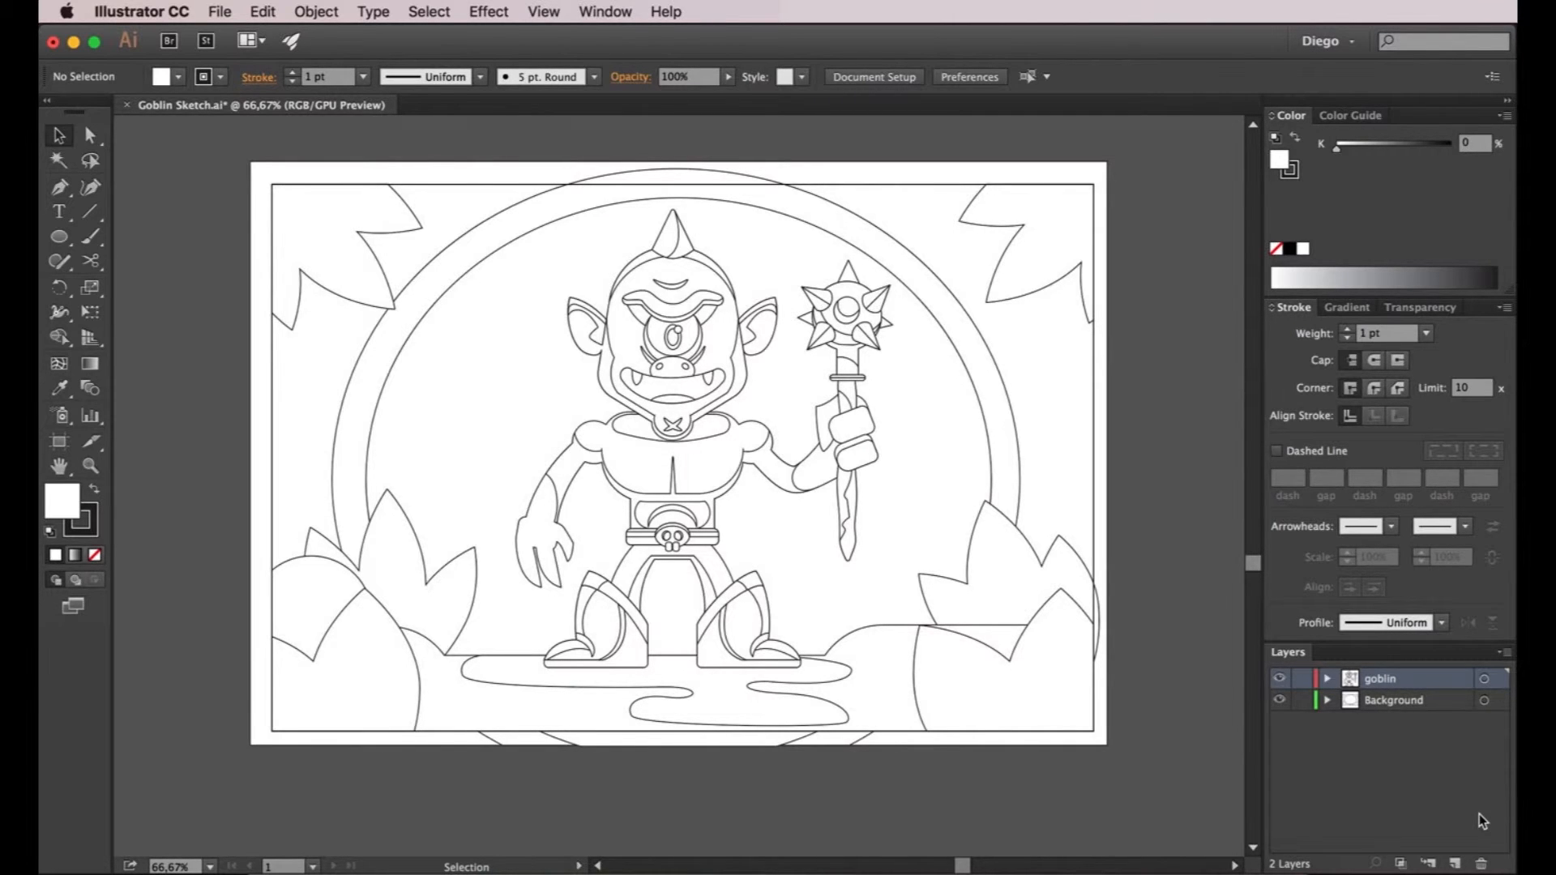
# Add a new layer above the goblin layer and name it palette
pyautogui.click(1456, 863)
pyautogui.doubleClick(1376, 680)
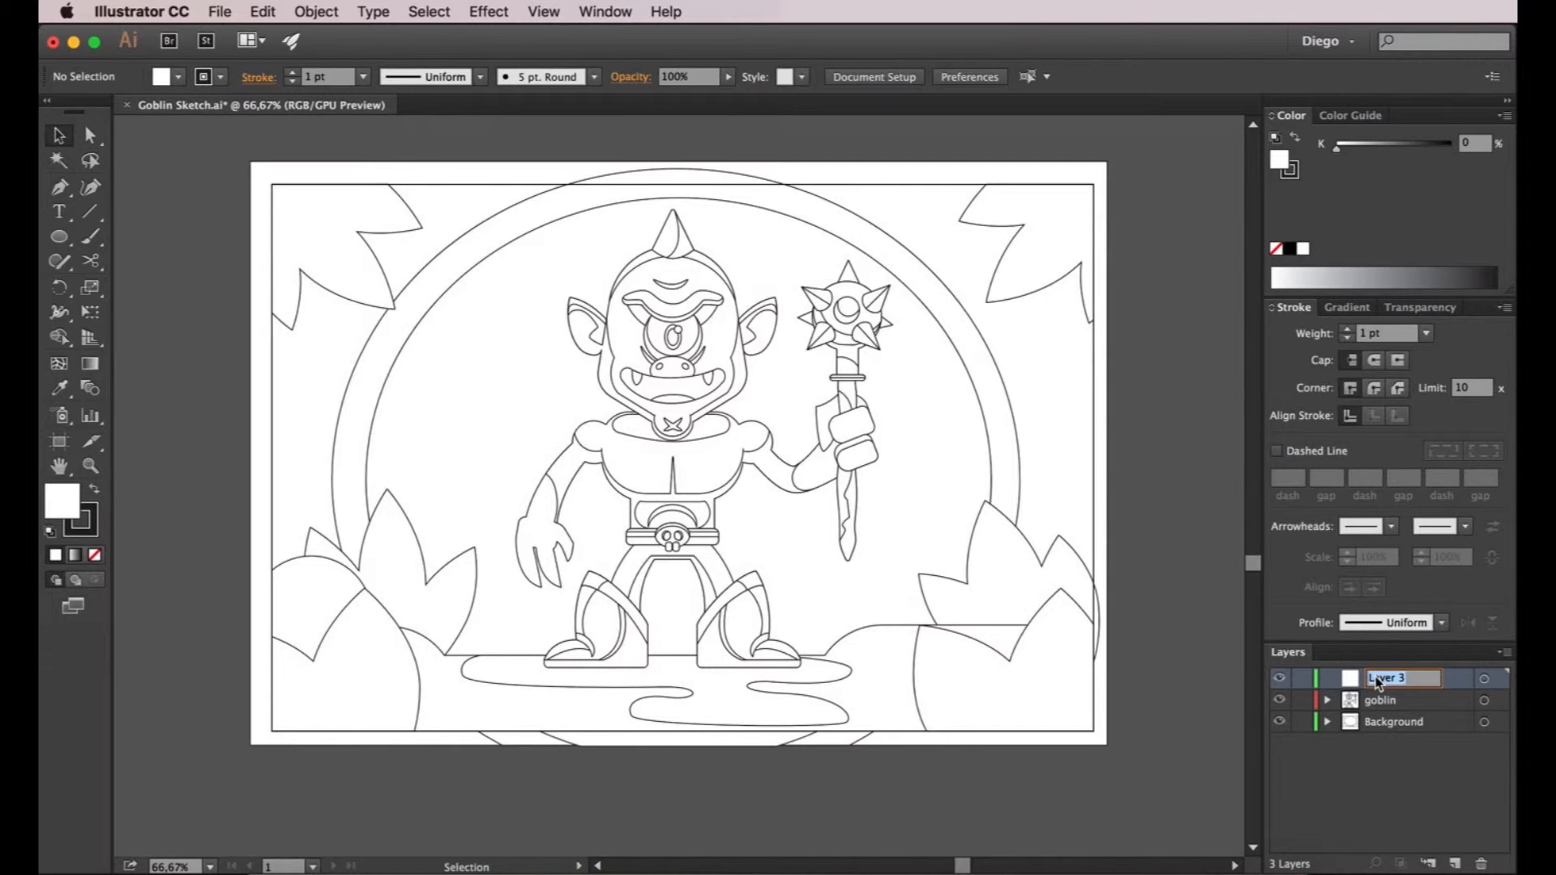
pyautogui.write('Palette')
pyautogui.press('Return')
pyautogui.press('space')
pyautogui.moveTo(1176, 427); pyautogui.dragTo(1179, 455)
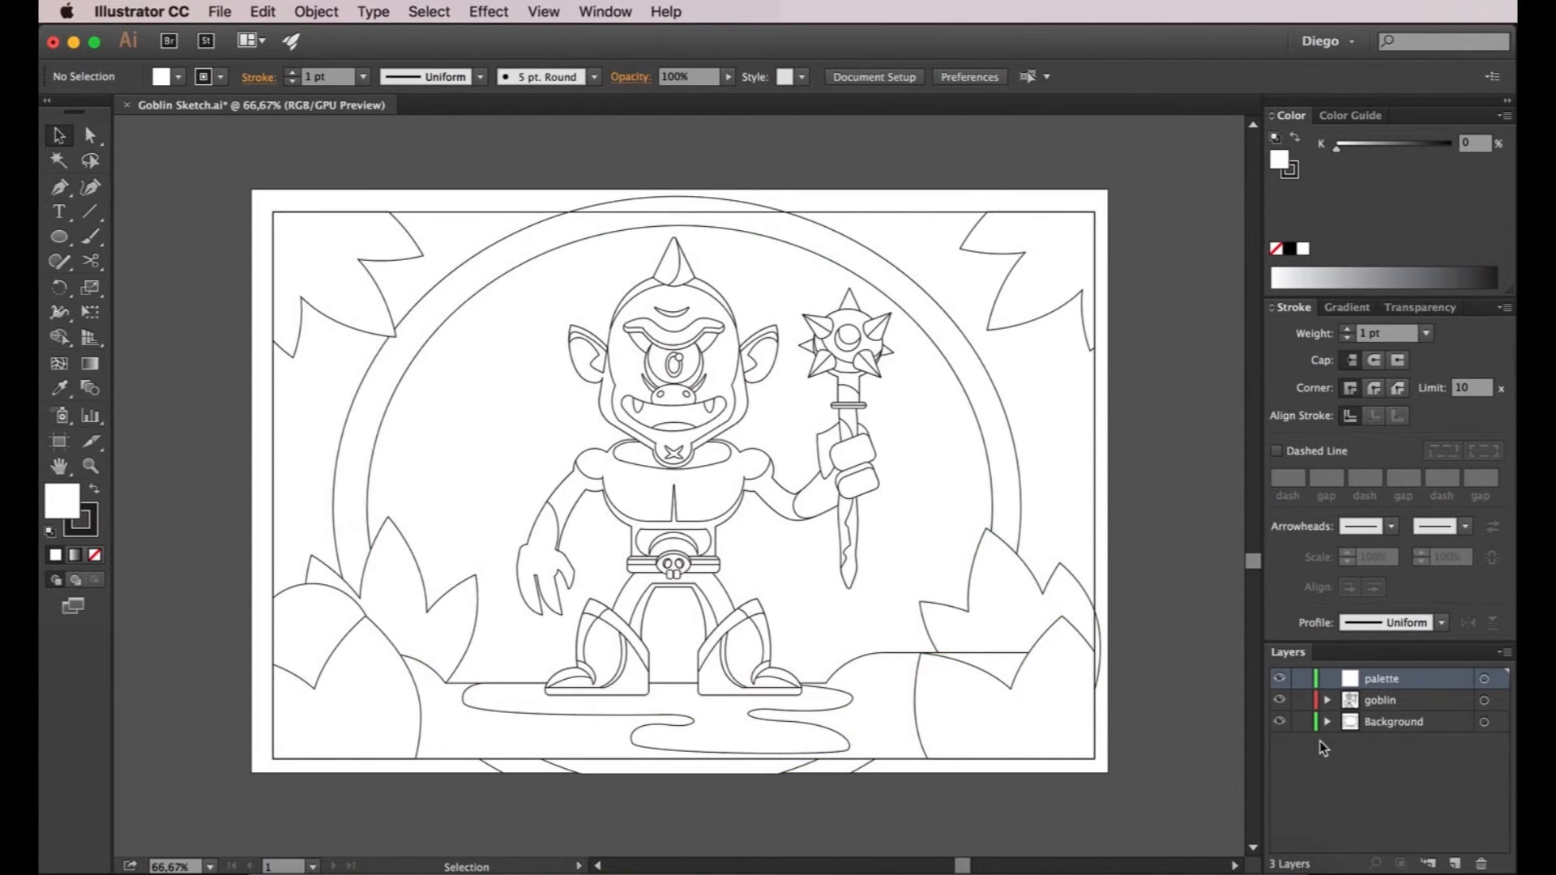
# Add another new layer above the palette layer and name it frame
pyautogui.click(1455, 863)
pyautogui.doubleClick(1383, 683)
pyautogui.write('frame')
pyautogui.press('Return')
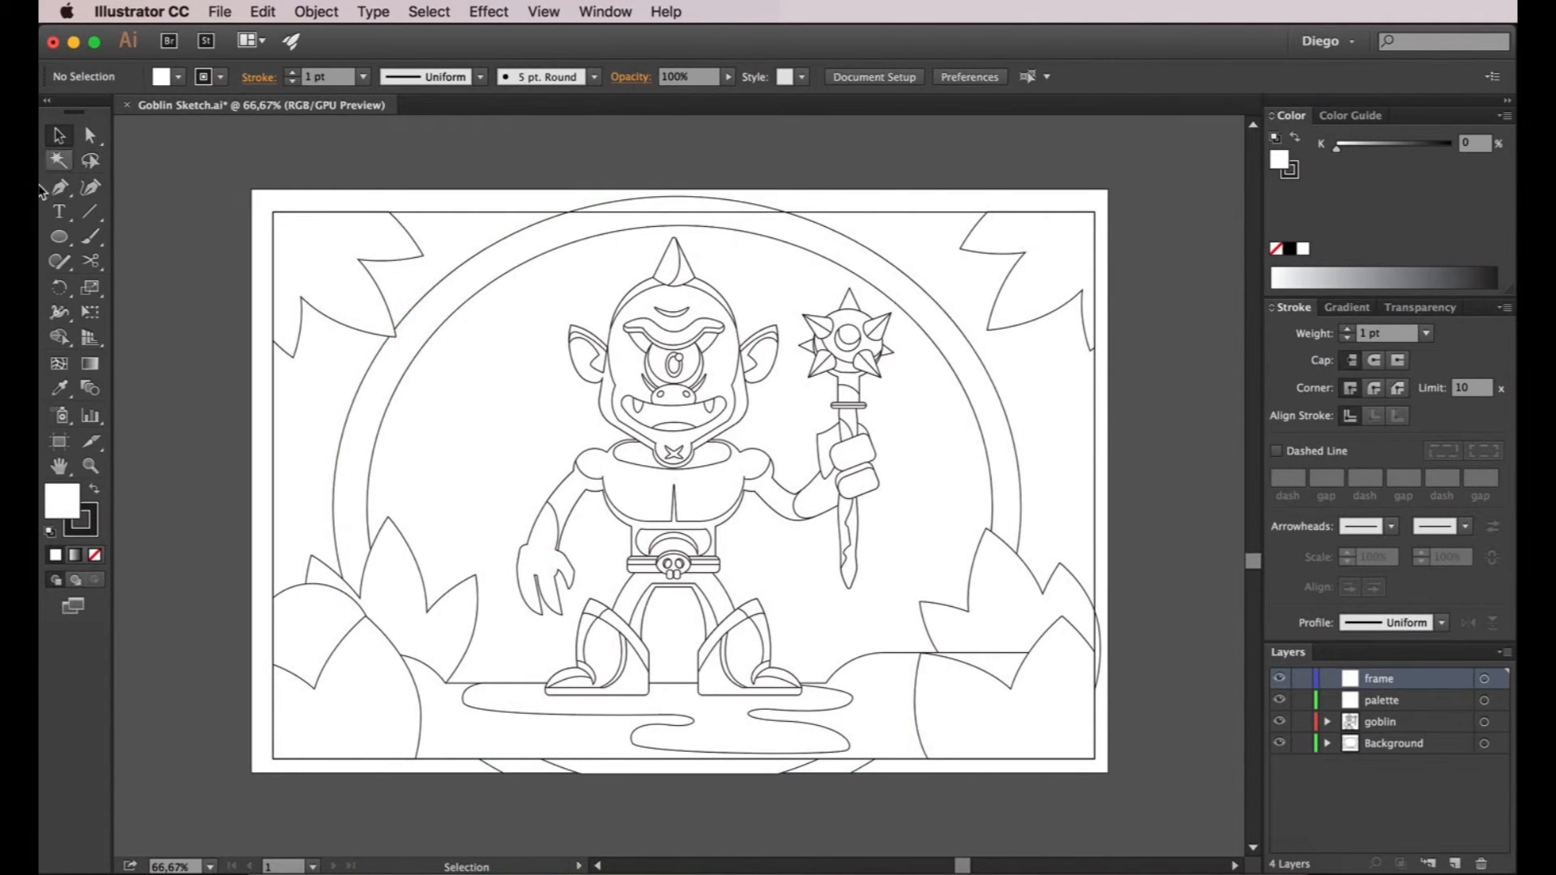
# On the frame layer, draw a white rectangle extending past the artboard on all sides and a second one matching the artwork's border
pyautogui.click(59, 237)
pyautogui.click(154, 236)
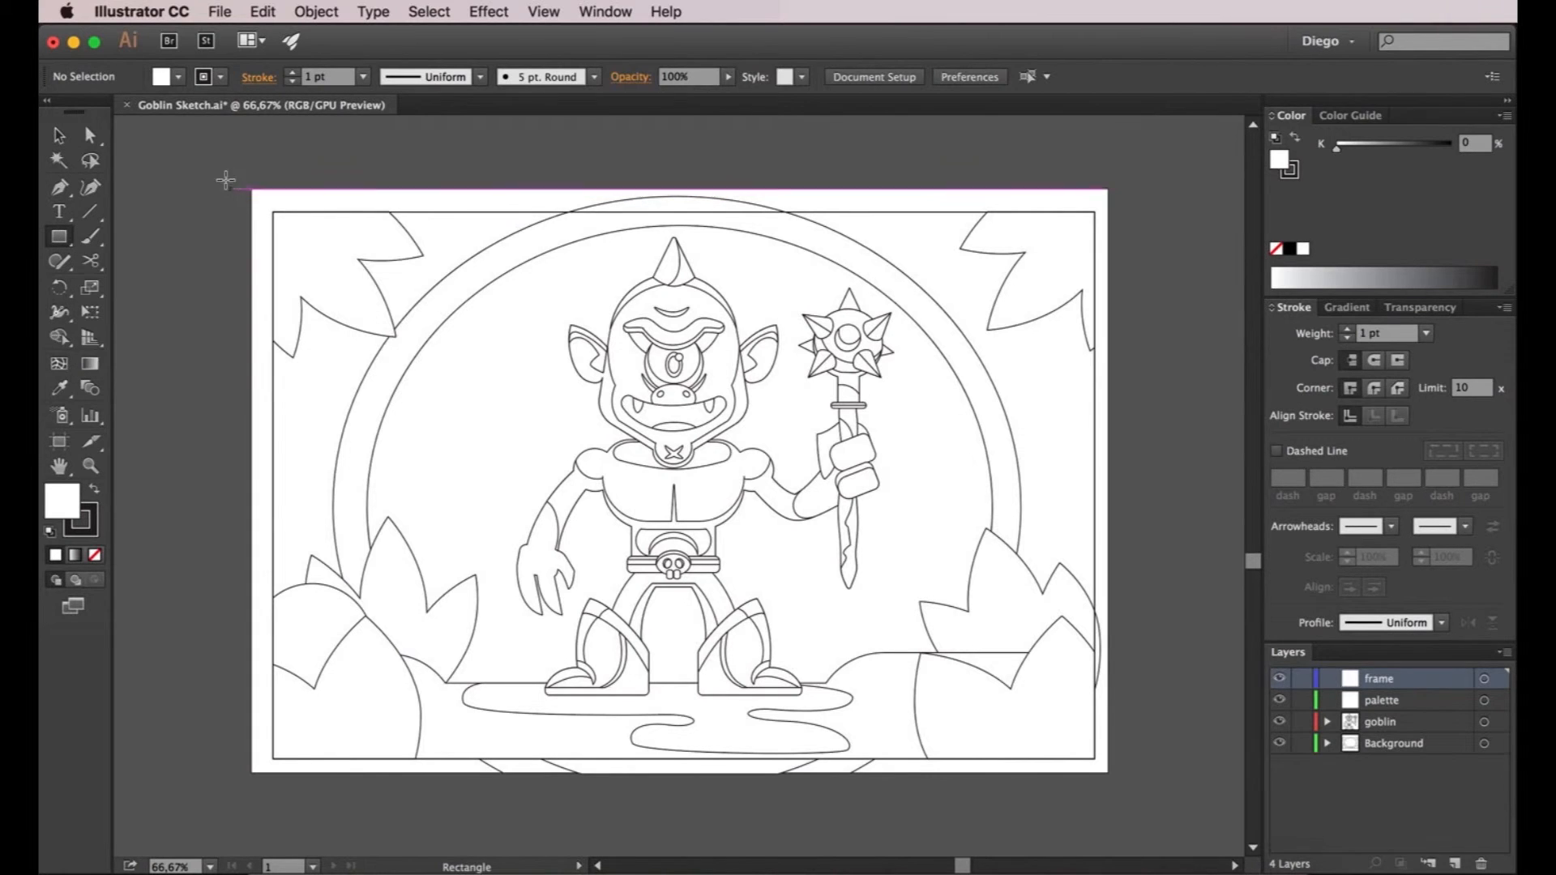
pyautogui.moveTo(192, 154); pyautogui.dragTo(861, 613)
pyautogui.moveTo(1087, 780); pyautogui.dragTo(1177, 817)
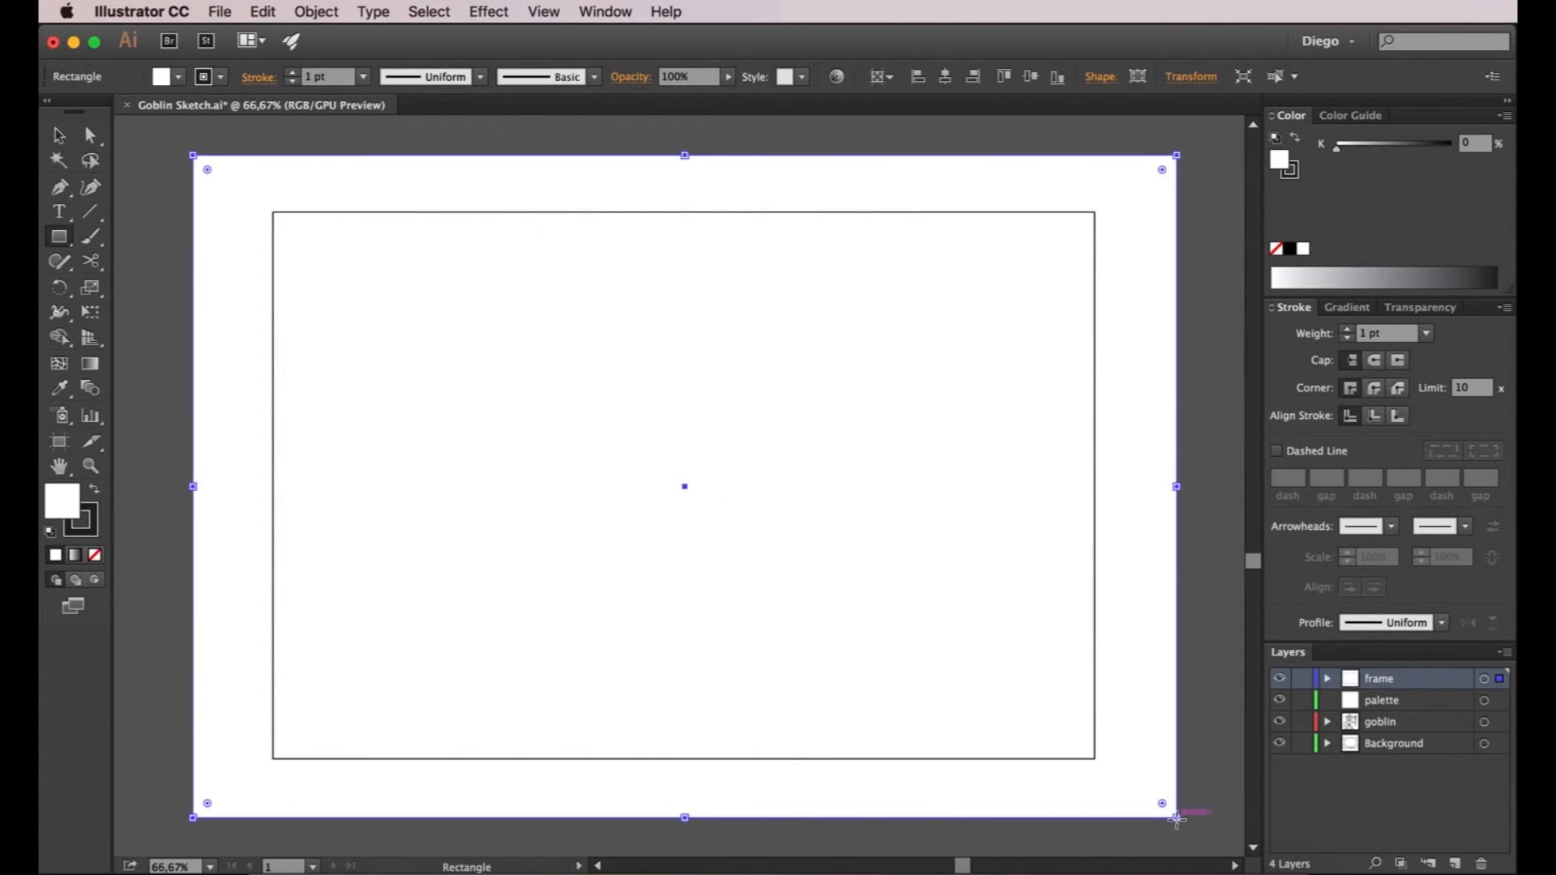
pyautogui.press('a')
pyautogui.click(293, 149)
pyautogui.click(59, 235)
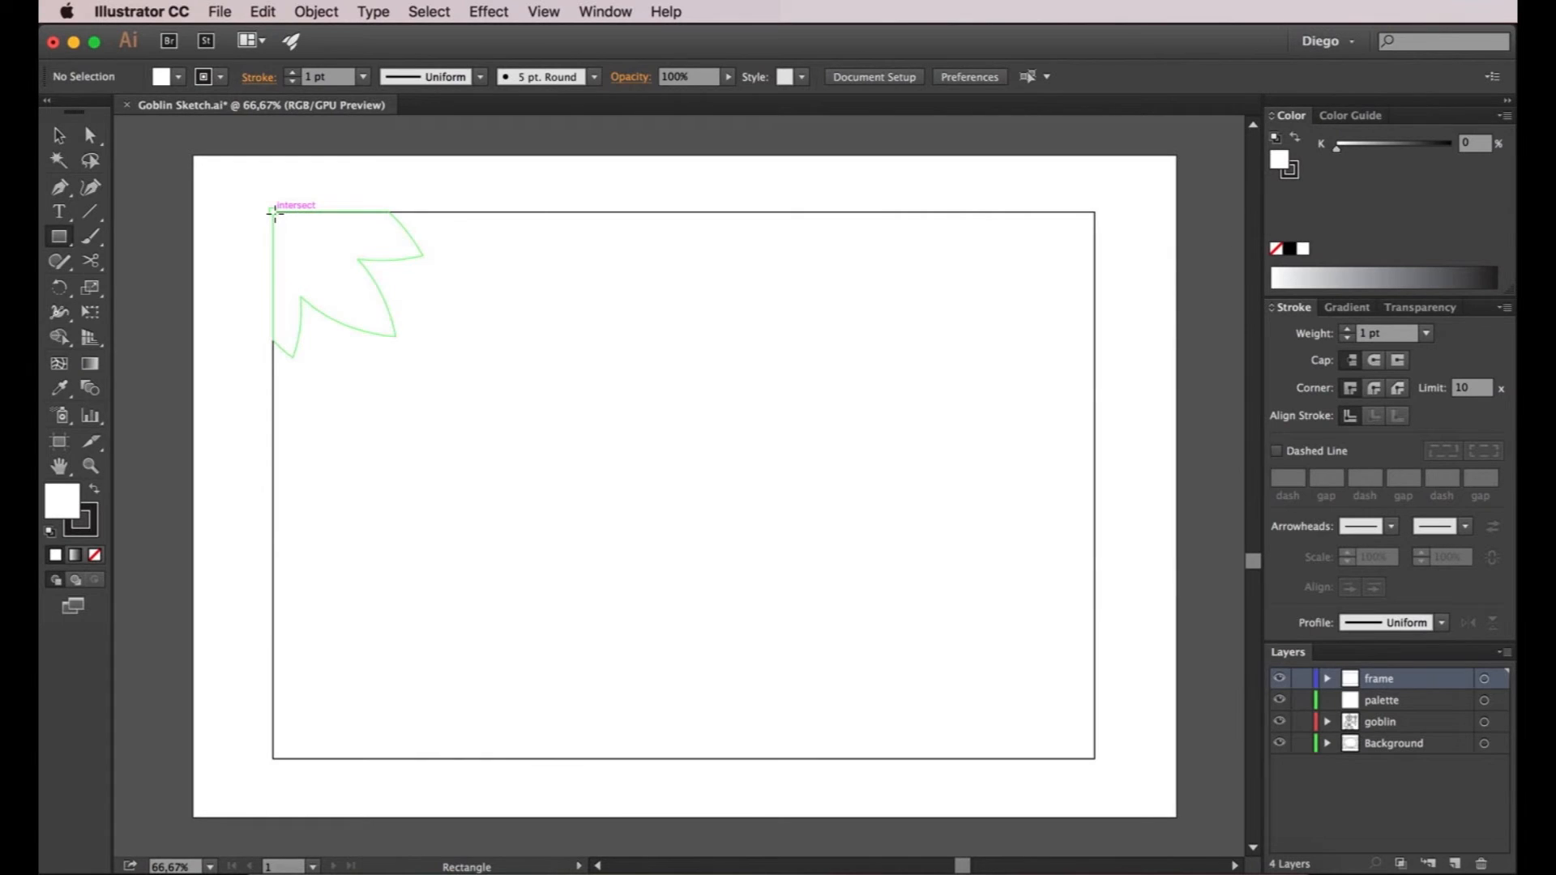
pyautogui.moveTo(272, 212); pyautogui.dragTo(1095, 759)
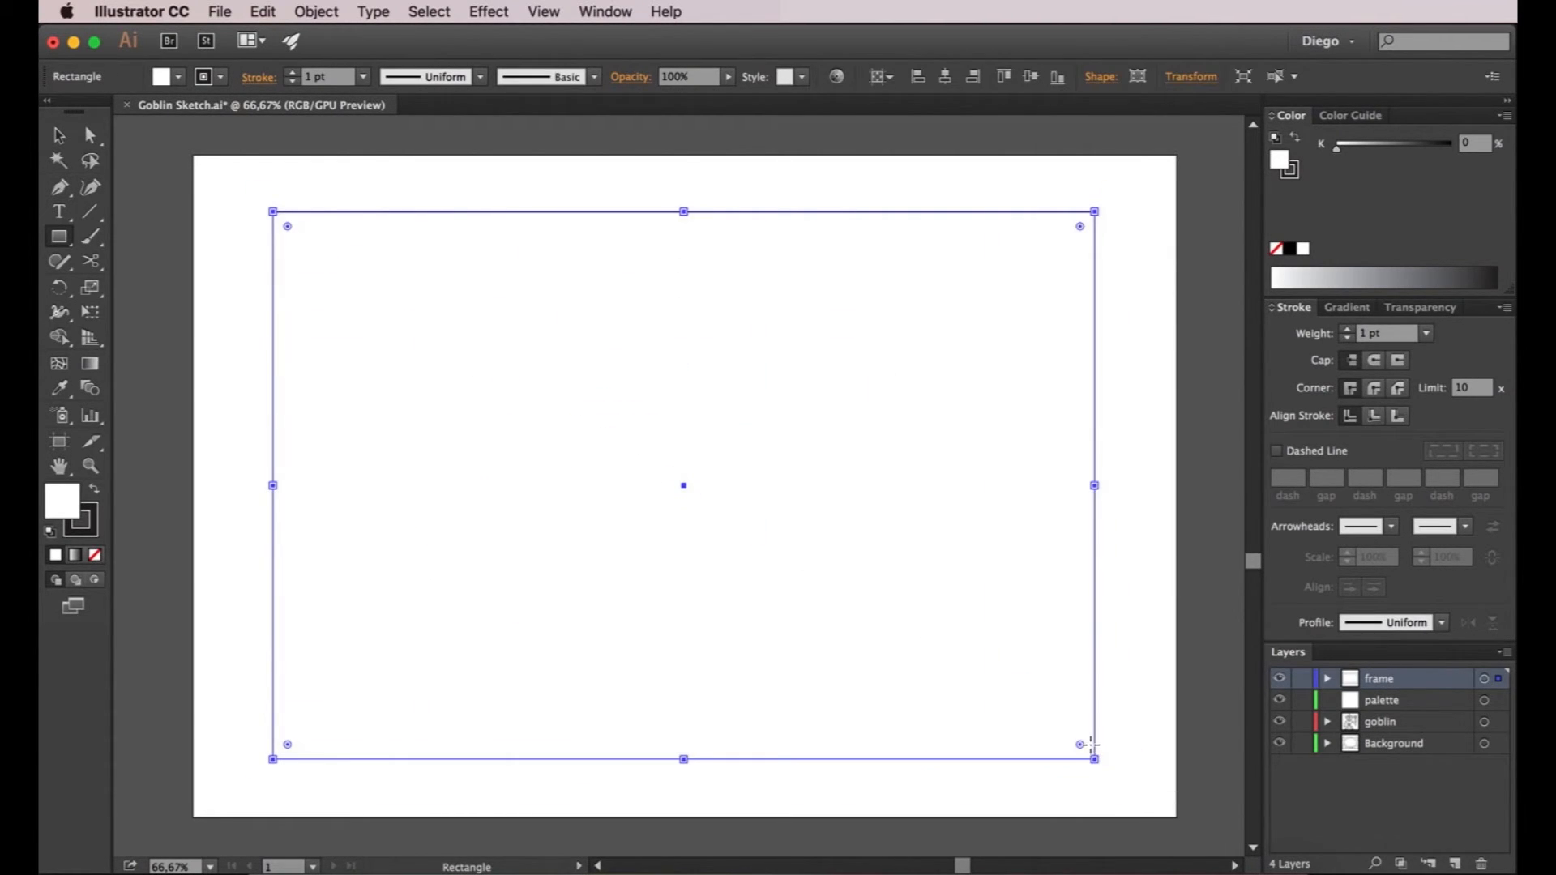
# Subtract the inner rectangle from the outer one with the Pathfinder's Minus Front to leave a hollow frame around the artwork
pyautogui.click(603, 11)
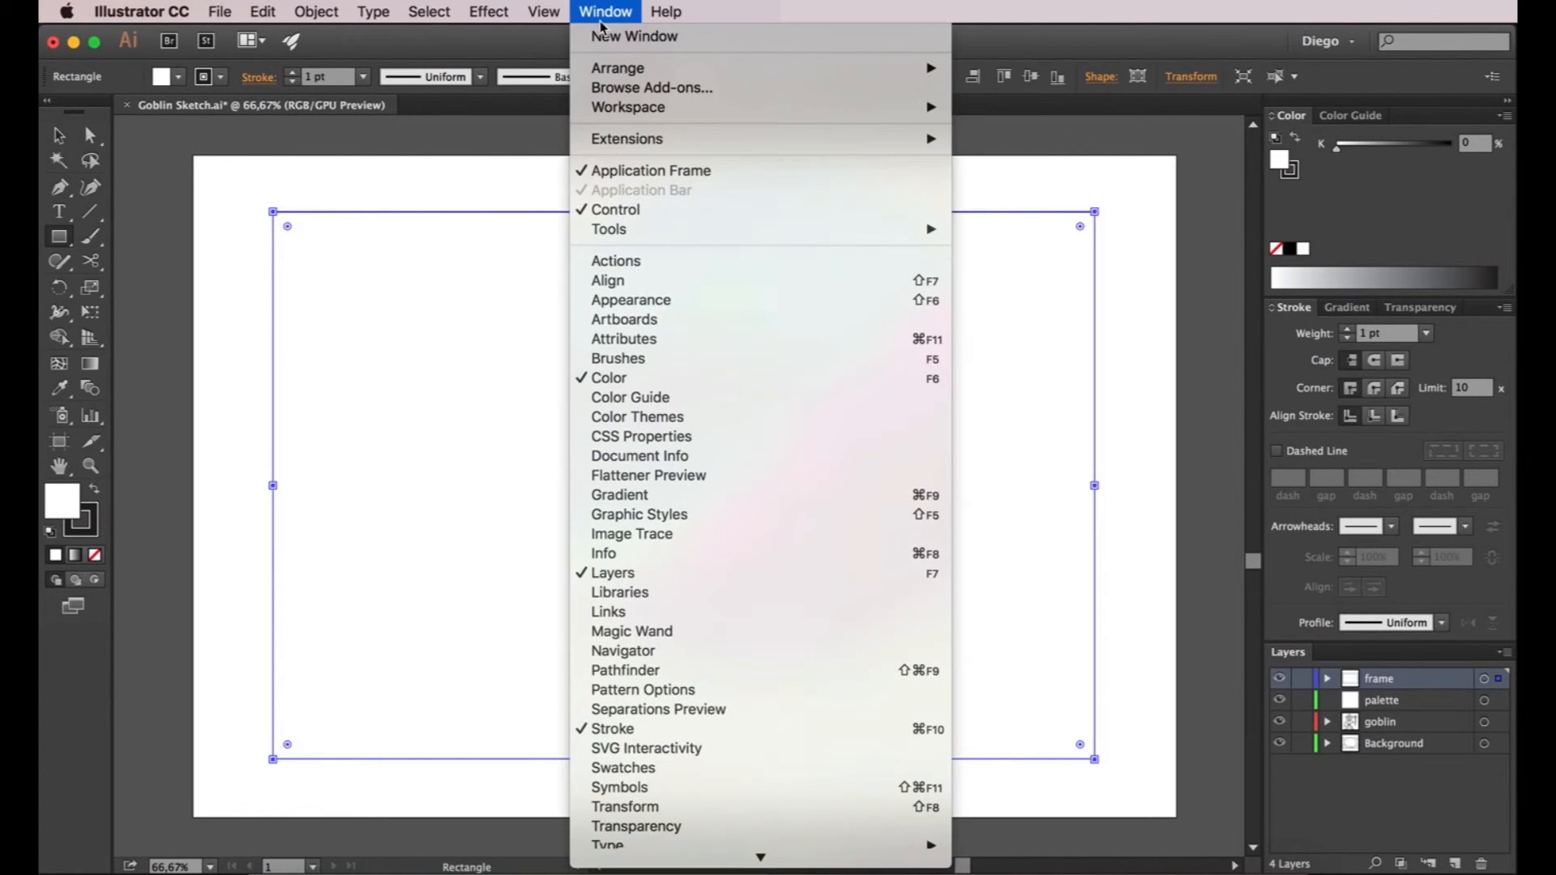
pyautogui.click(626, 670)
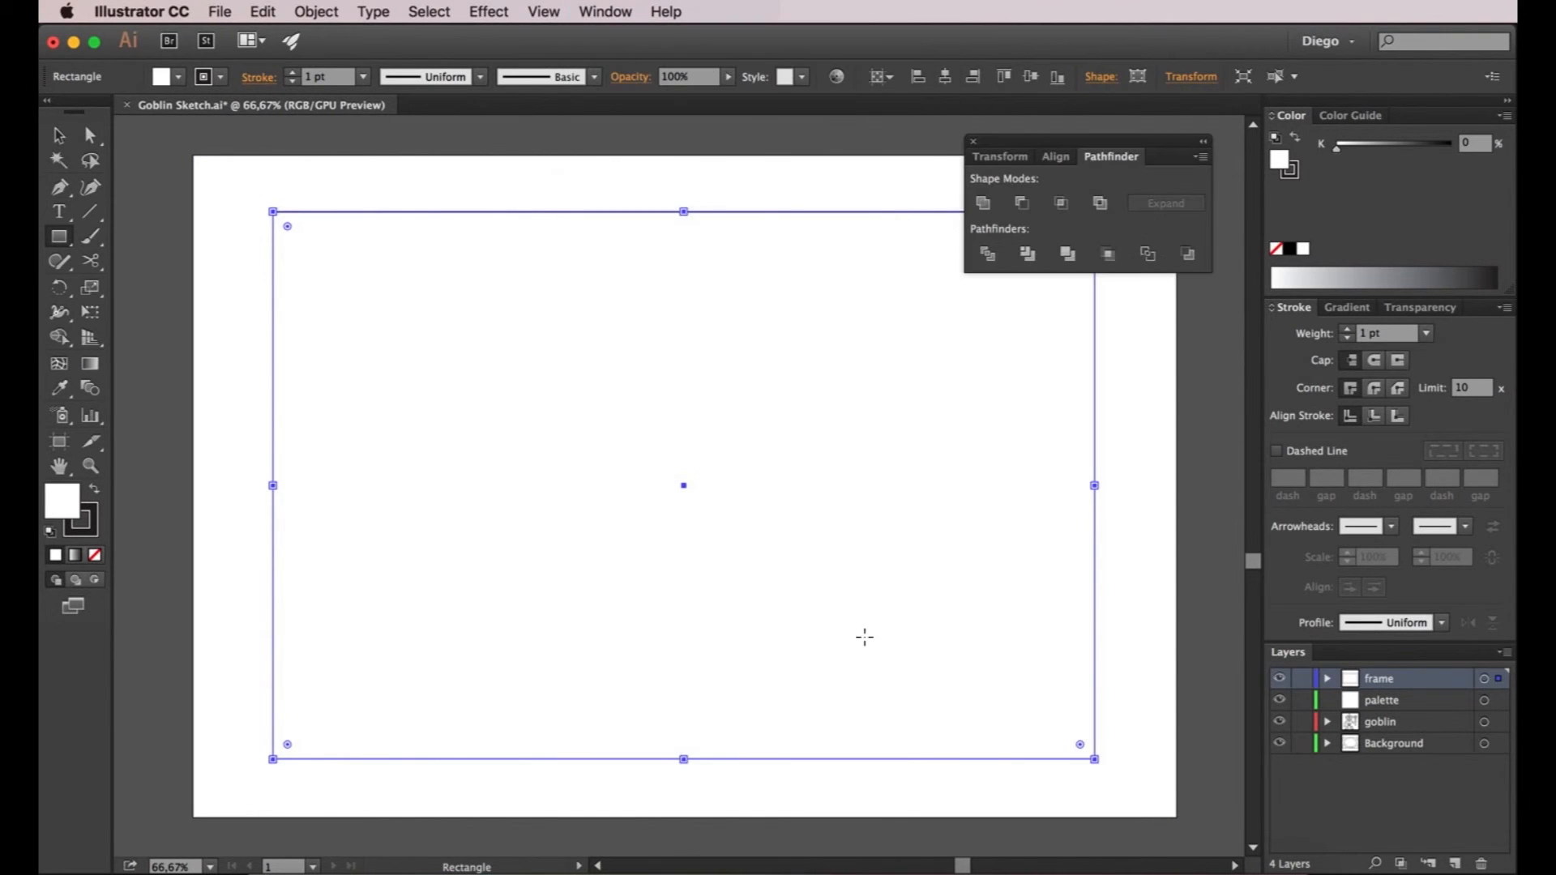
pyautogui.press('a')
pyautogui.keyDown('shift'); pyautogui.click(1130, 420); pyautogui.keyUp('shift')
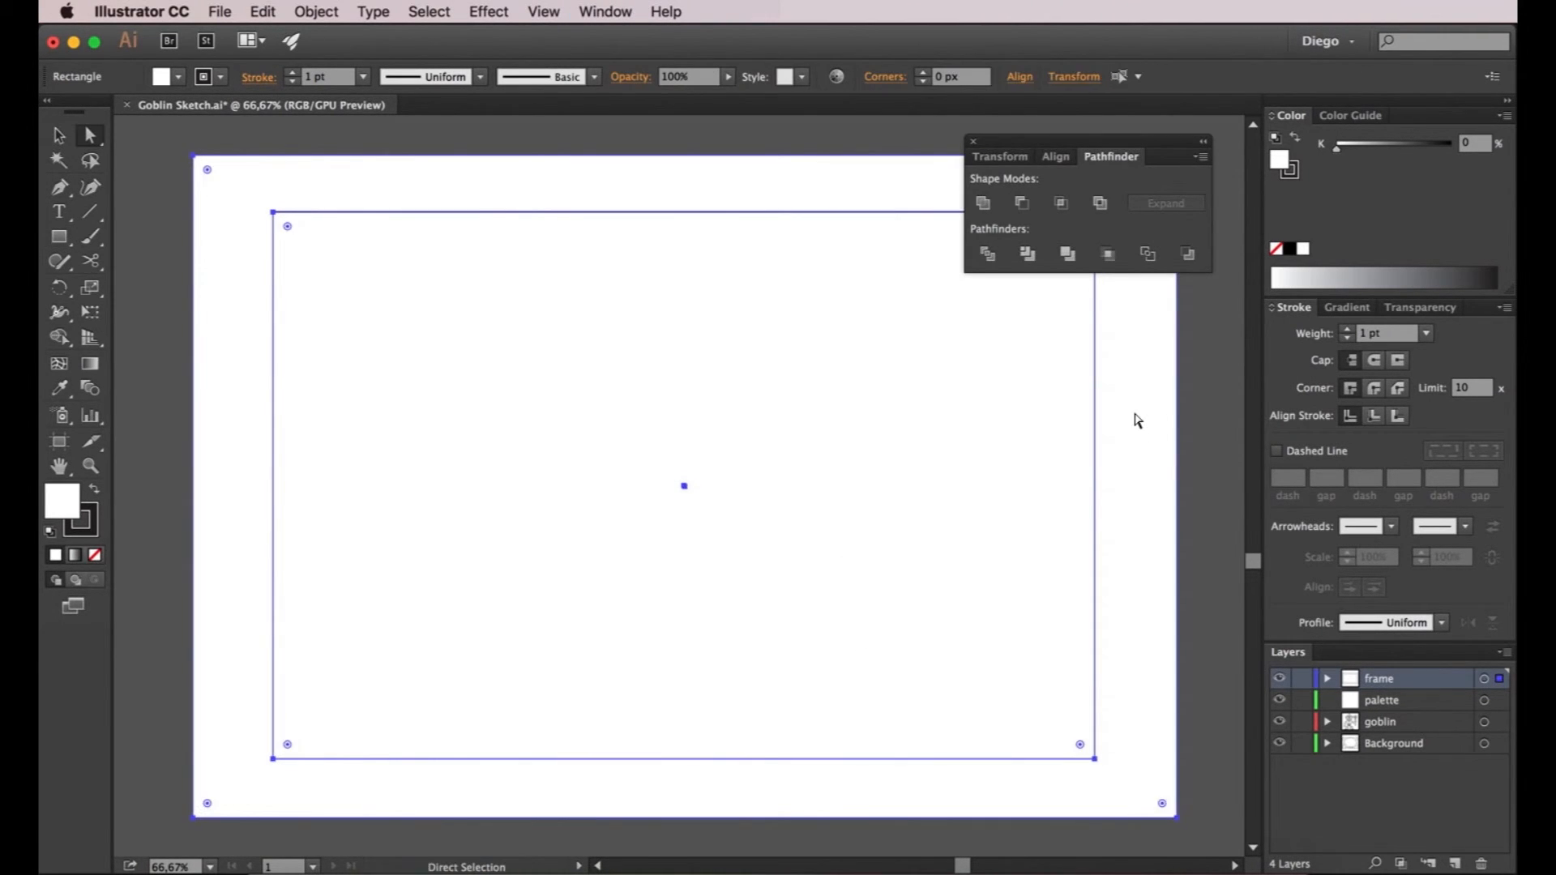
pyautogui.click(1022, 203)
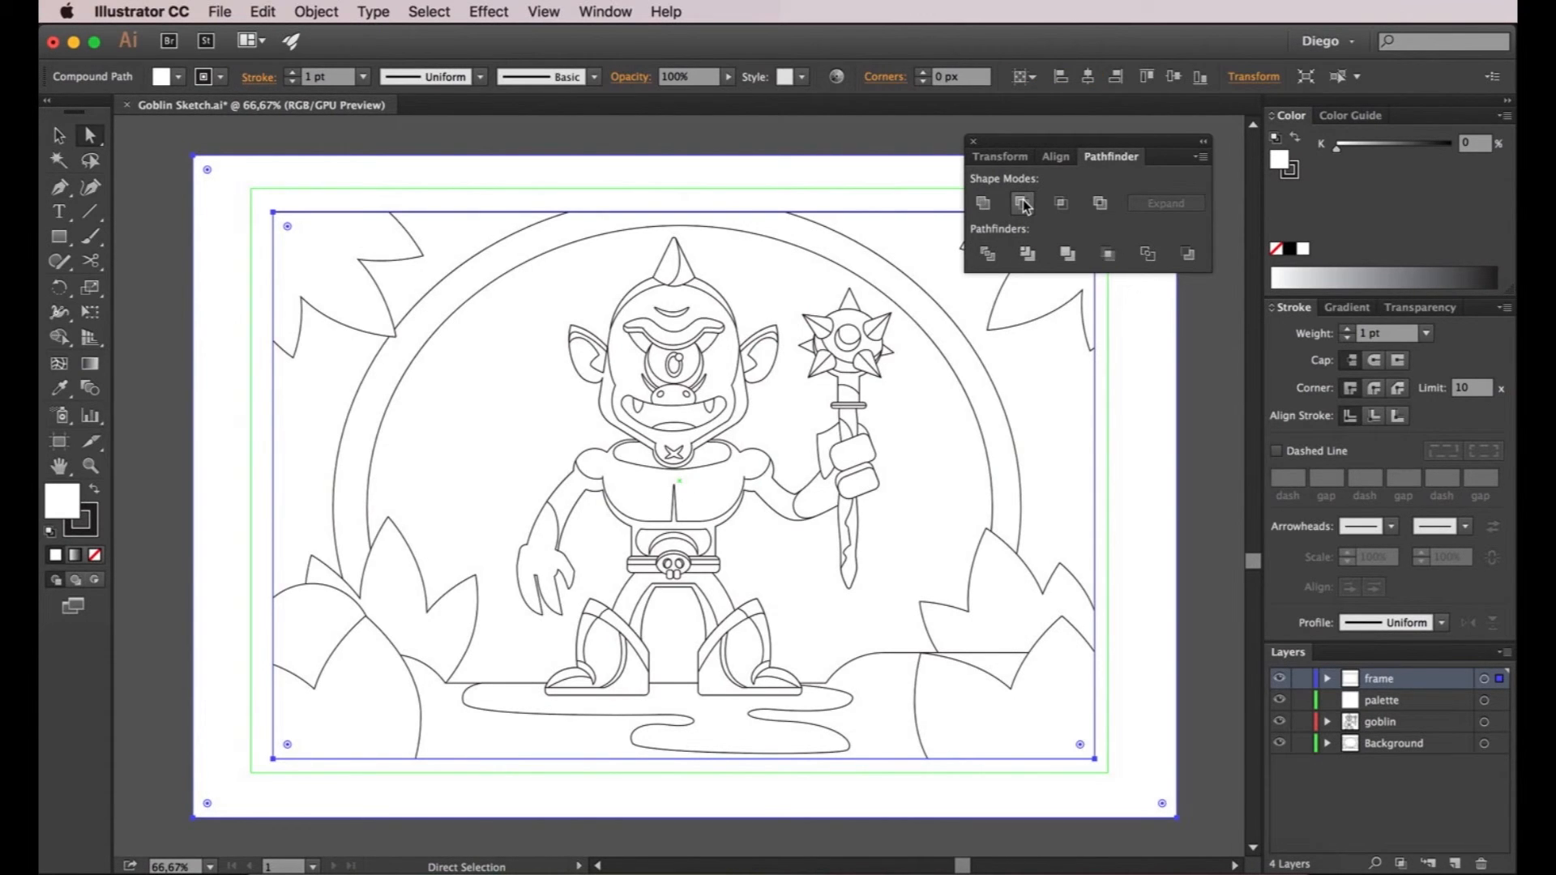
pyautogui.click(1100, 204)
pyautogui.press('super+z')
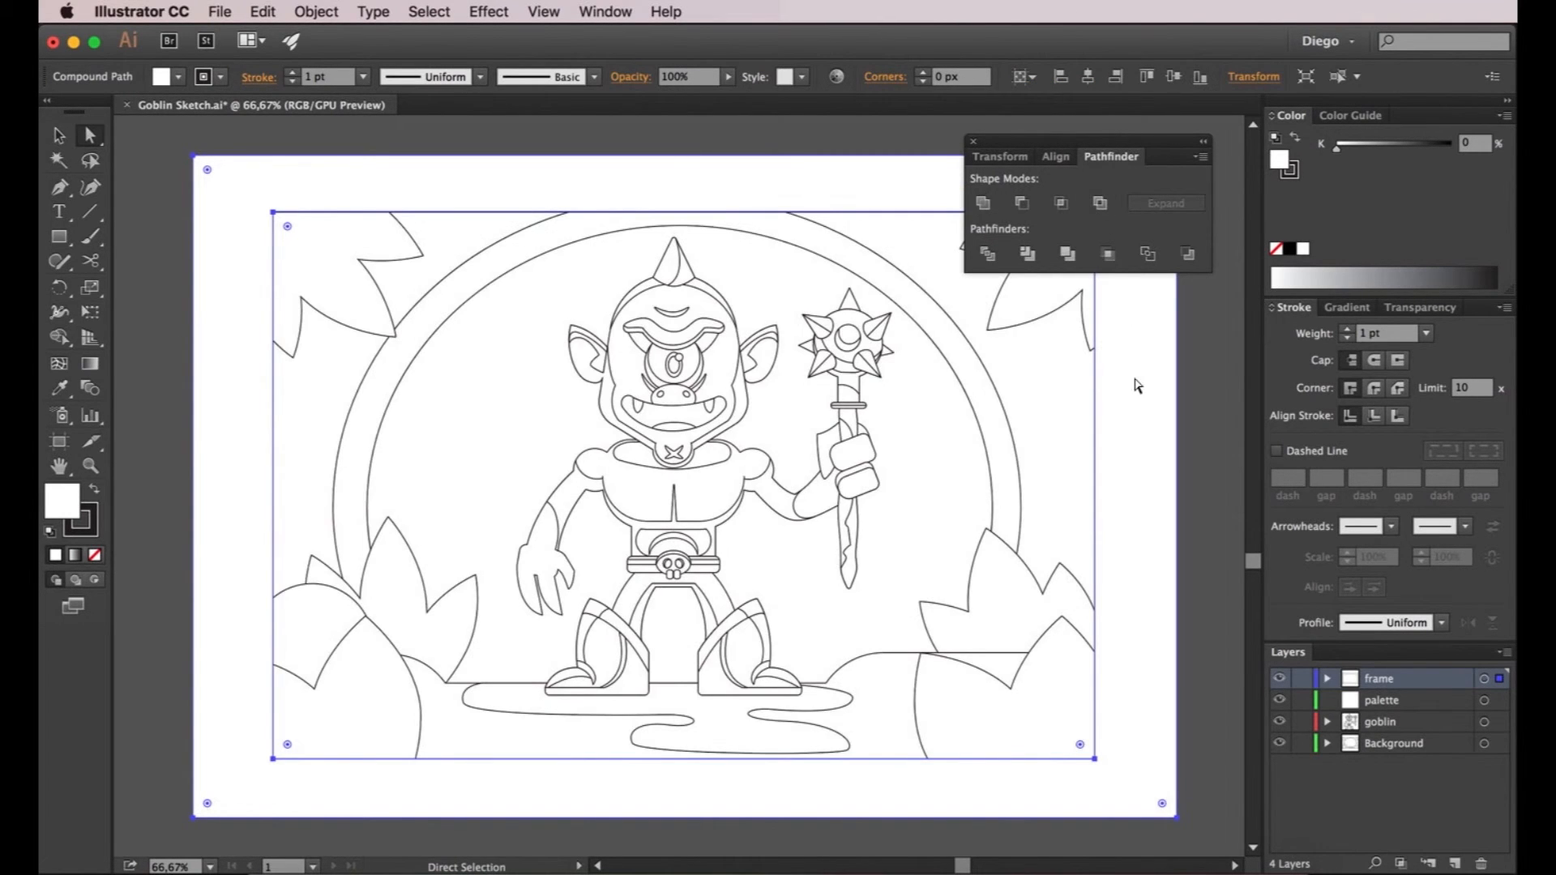
pyautogui.hscroll(2, 1051, 400)
pyautogui.scroll(1, 1051, 400)
pyautogui.click(975, 144)
pyautogui.hscroll(-2, 955, 351)
pyautogui.scroll(-1, 955, 351)
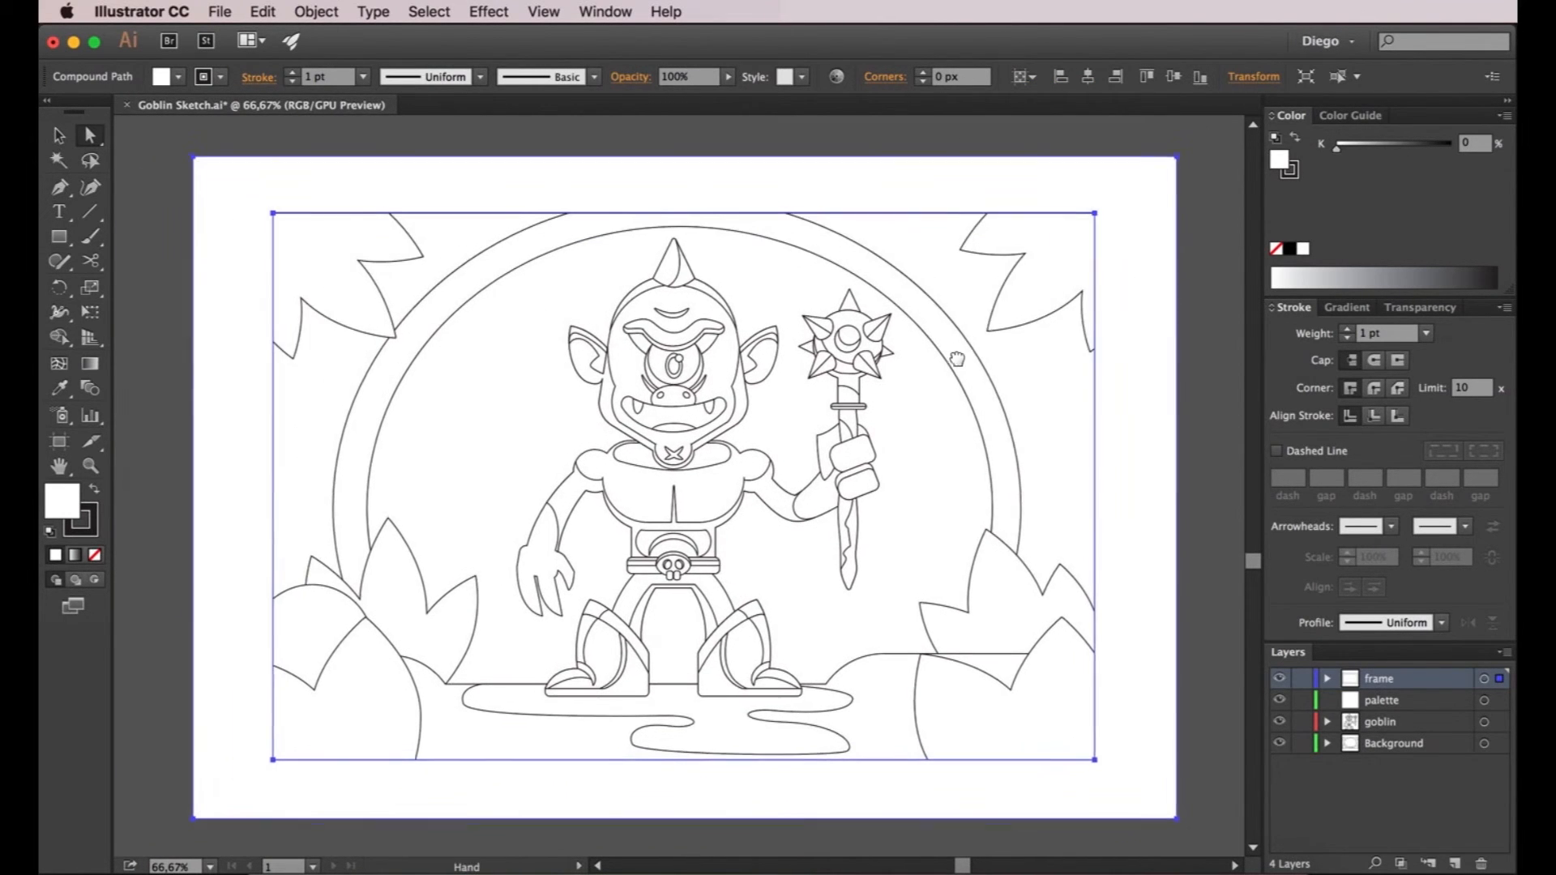
# Fill the frame with the dark grey sampled from the canvas outside the artboard, with no stroke, and deselect it
pyautogui.press('i')
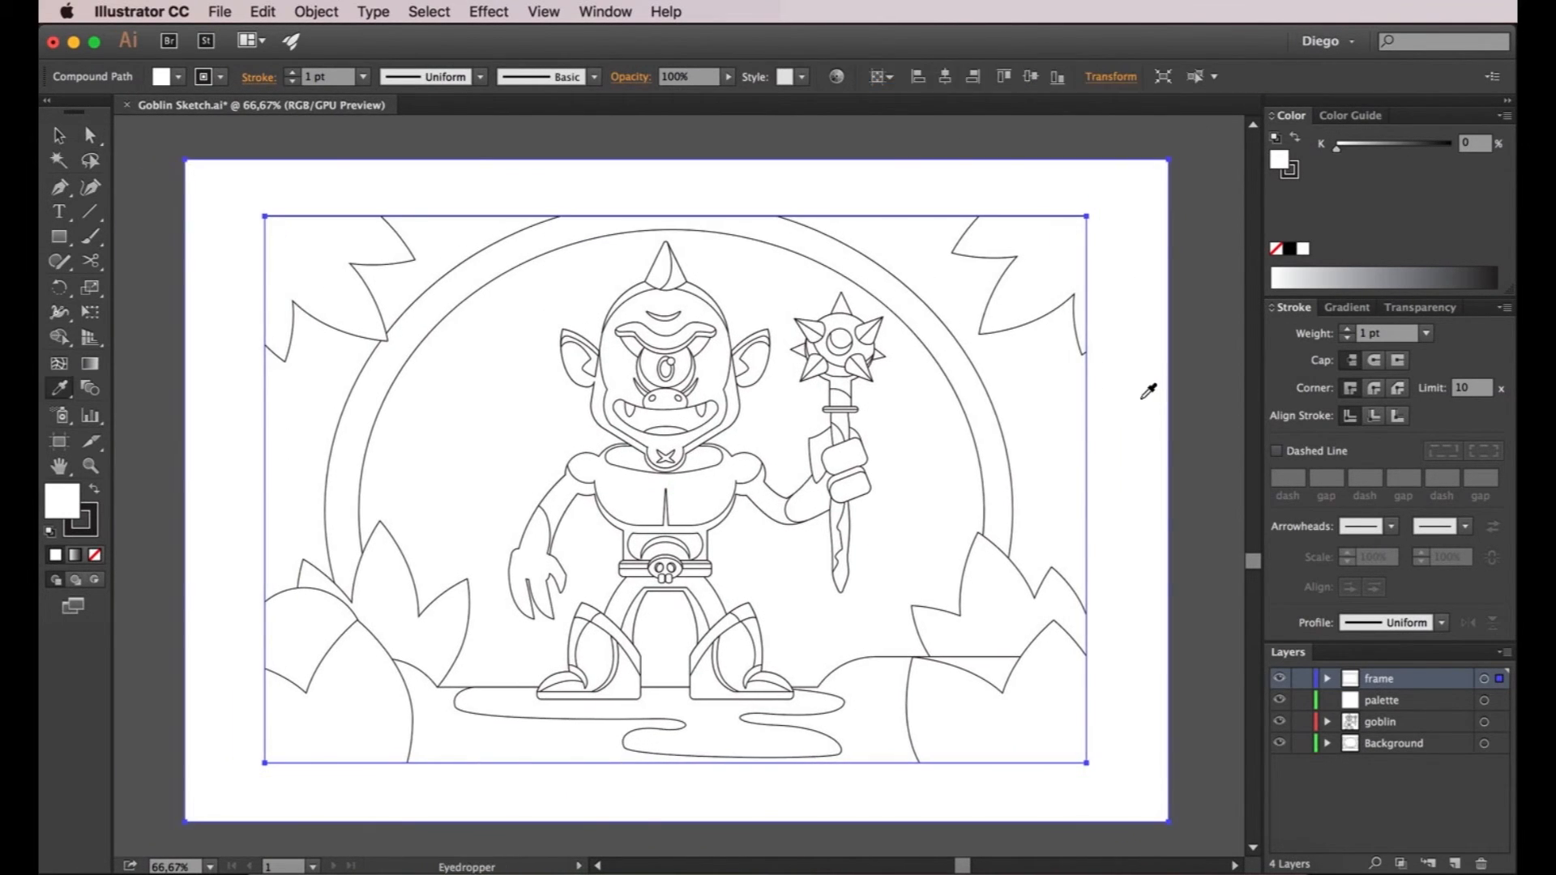
pyautogui.click(1198, 389)
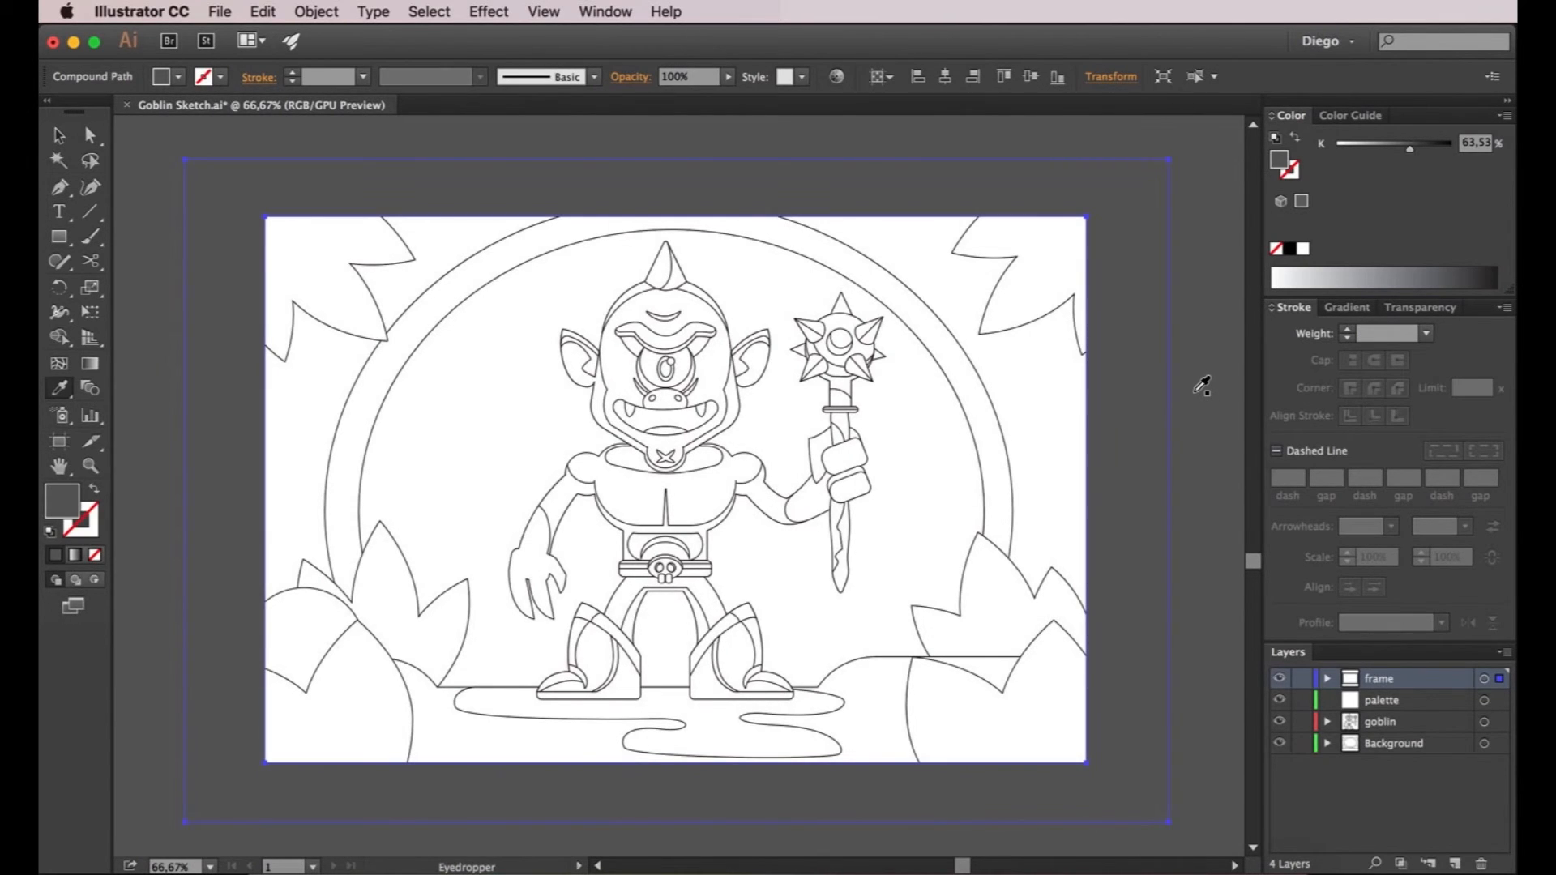
pyautogui.press('a')
pyautogui.click(1197, 398)
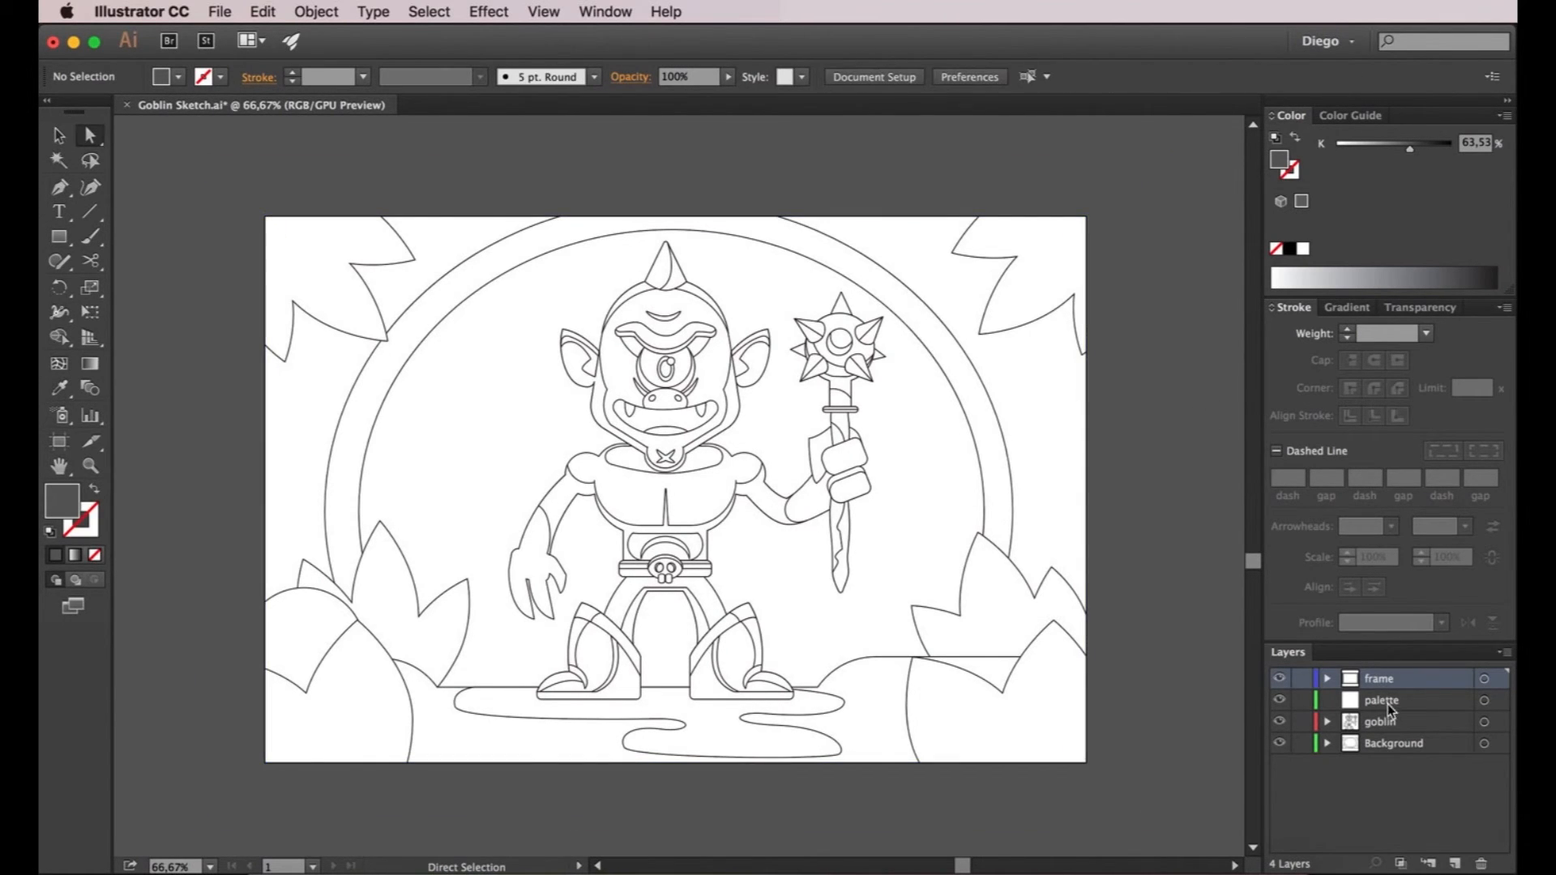
# Lock the frame layer and toggle its visibility to compare the artwork with and without the frame, leaving it shown
pyautogui.click(1301, 679)
pyautogui.moveTo(1027, 578); pyautogui.dragTo(1007, 555)
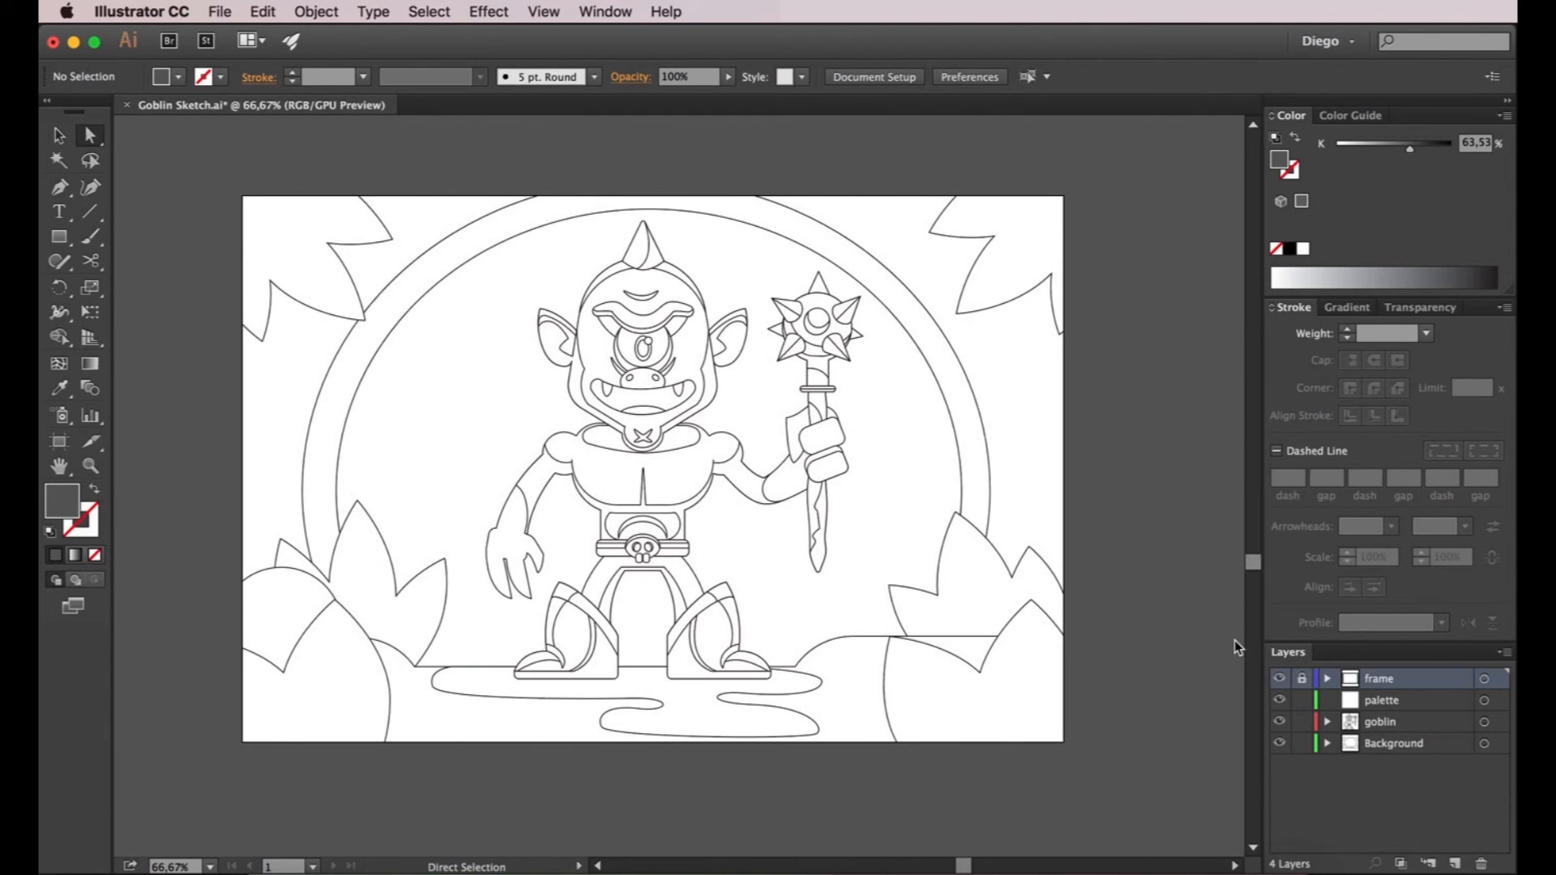
pyautogui.click(1280, 680)
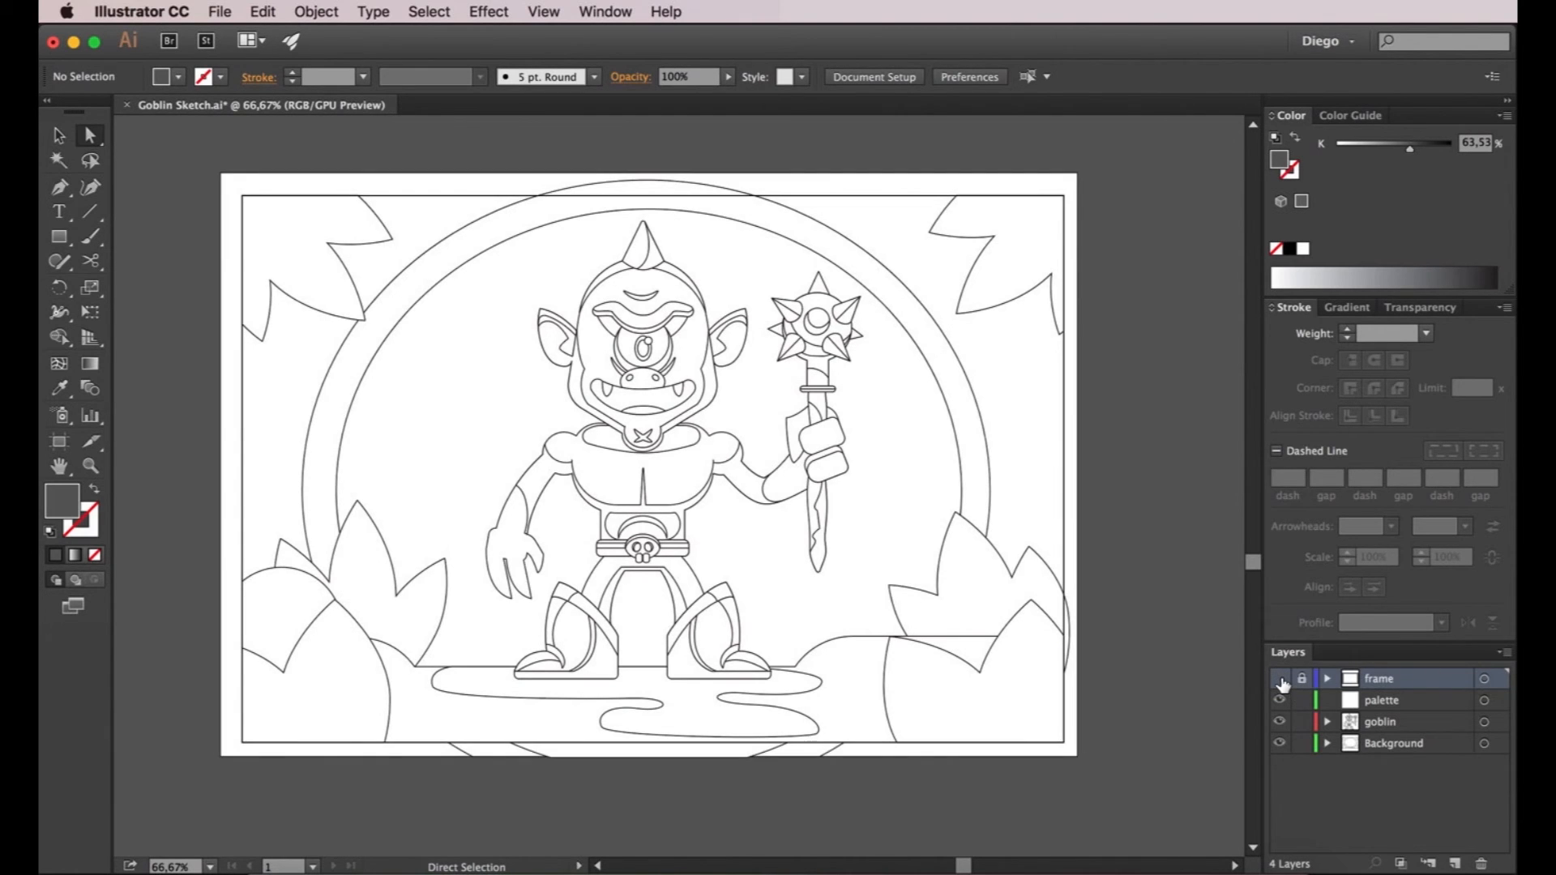
pyautogui.click(1280, 680)
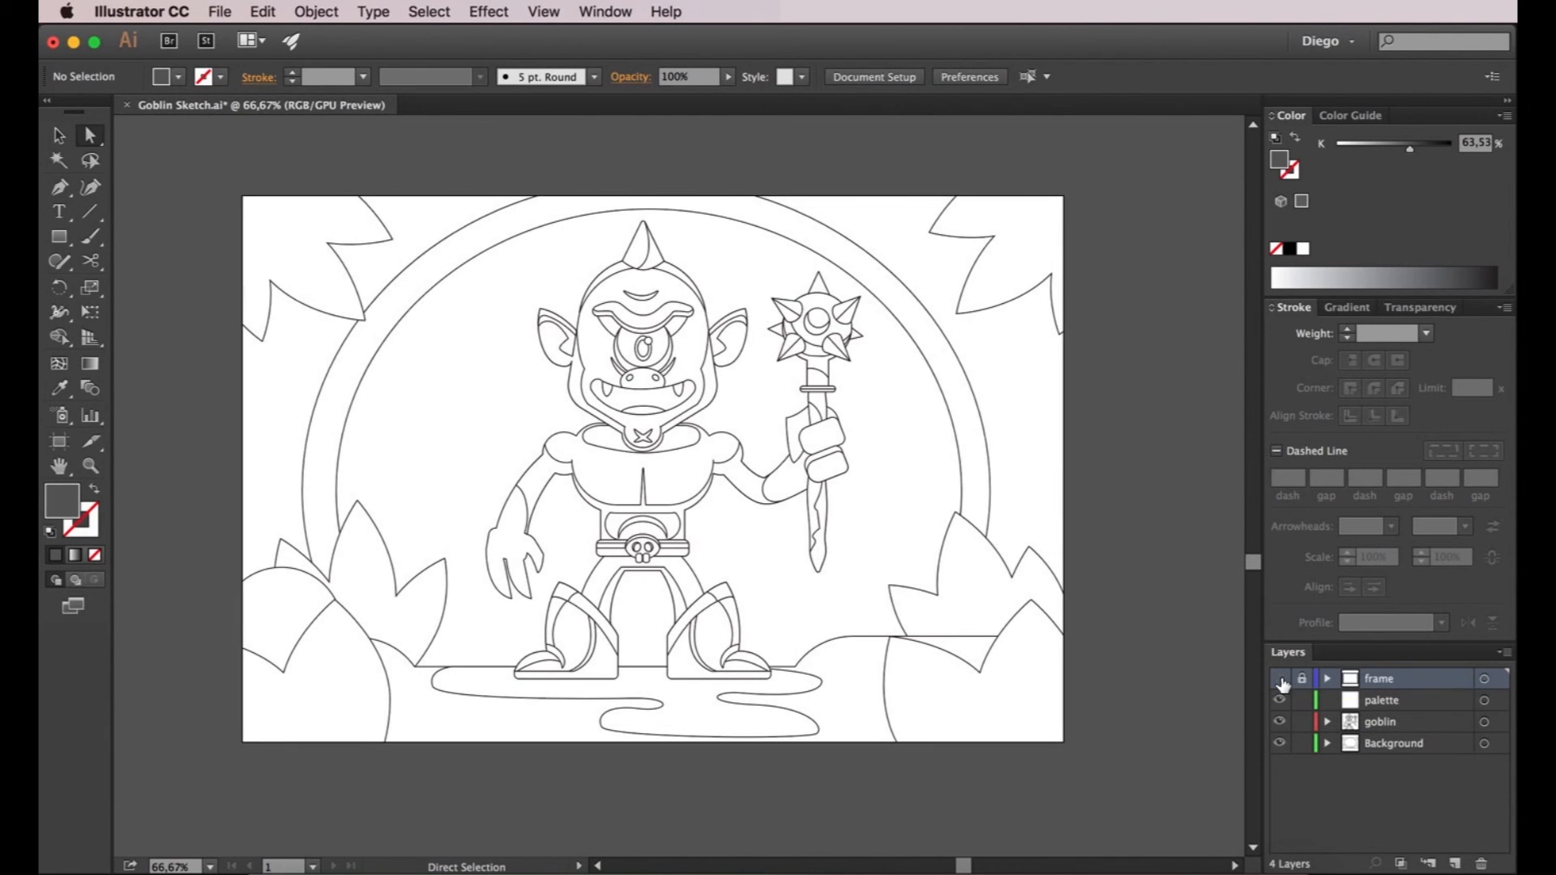
pyautogui.click(1280, 680)
pyautogui.click(1280, 681)
pyautogui.click(1279, 700)
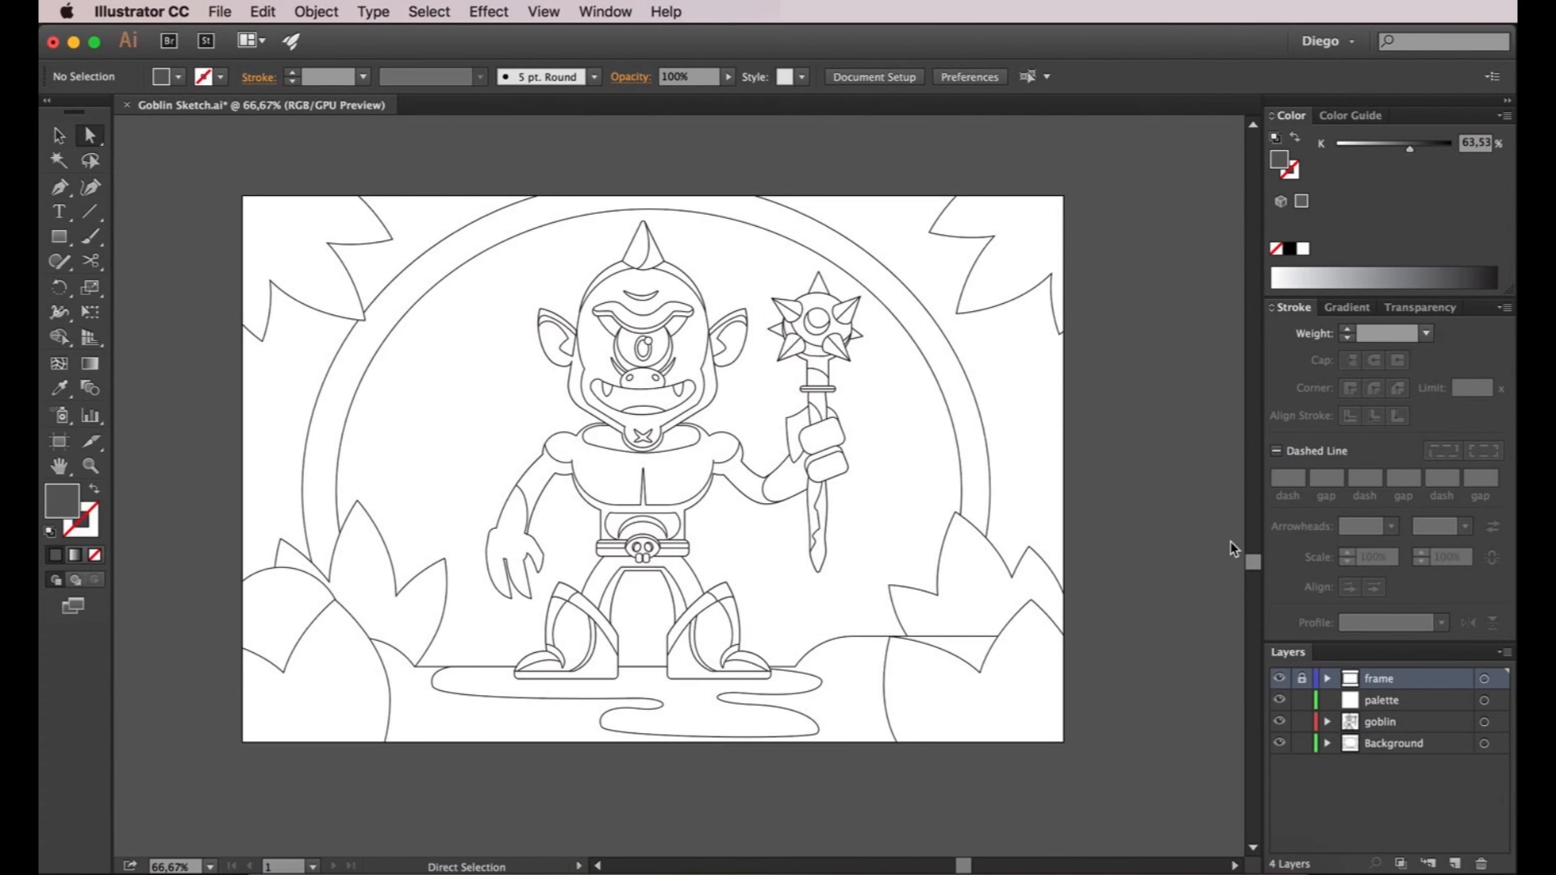